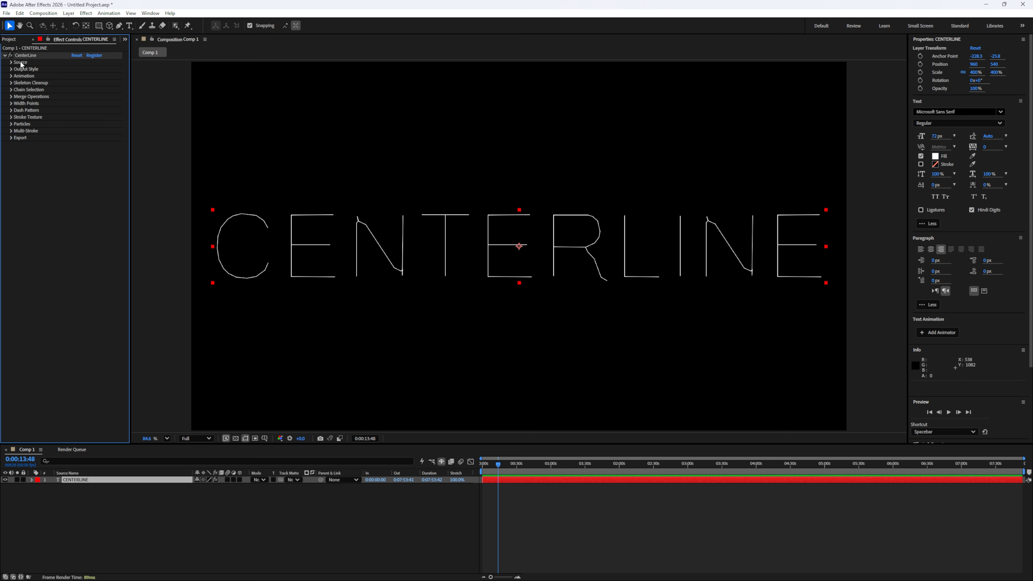
# - Expand the CenterLine effect's Source settings on the CENTERLINE text layer and play the preview
pyautogui.click(11, 62)
pyautogui.press('space')
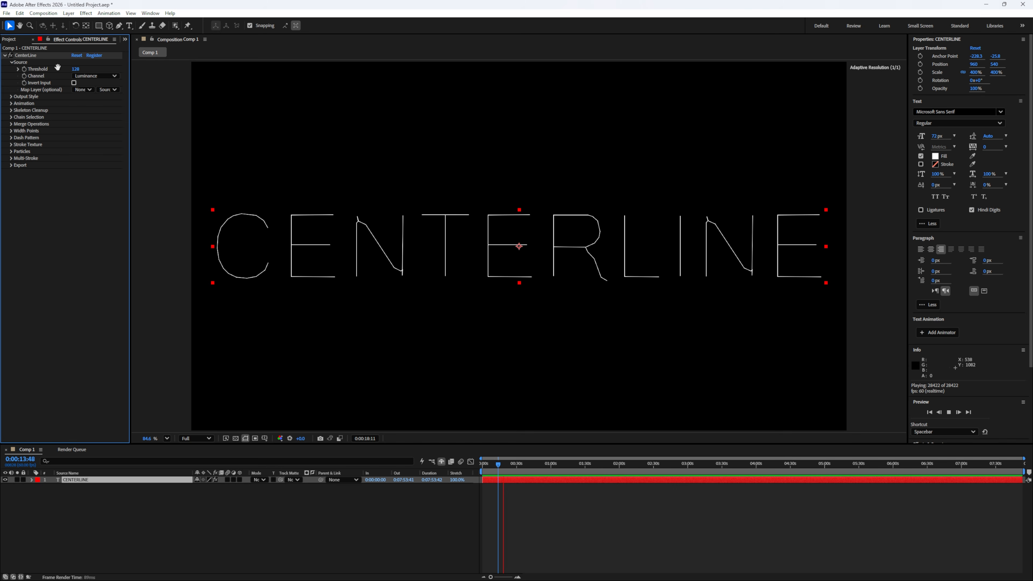
pyautogui.press('space')
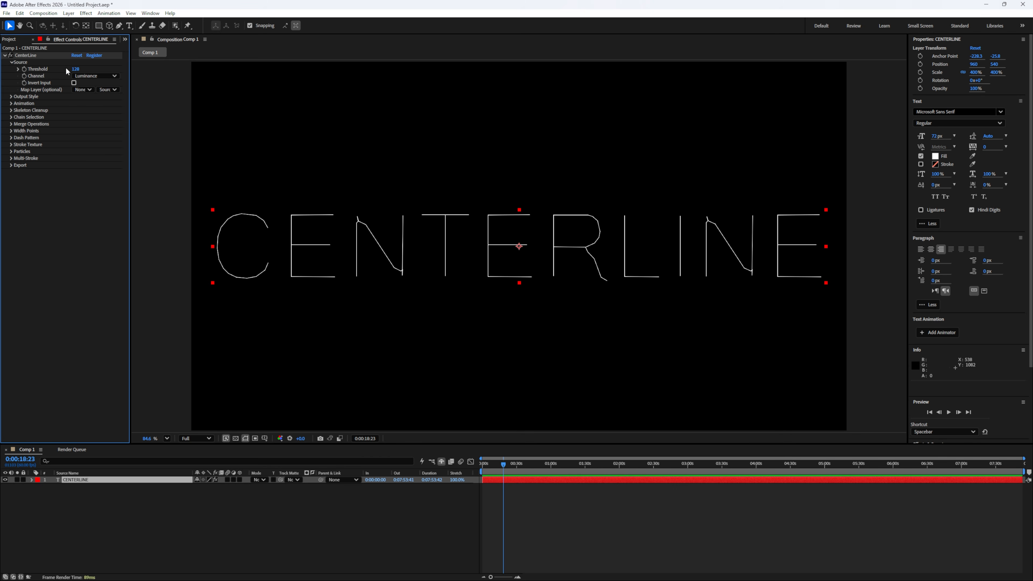
pyautogui.press('space')
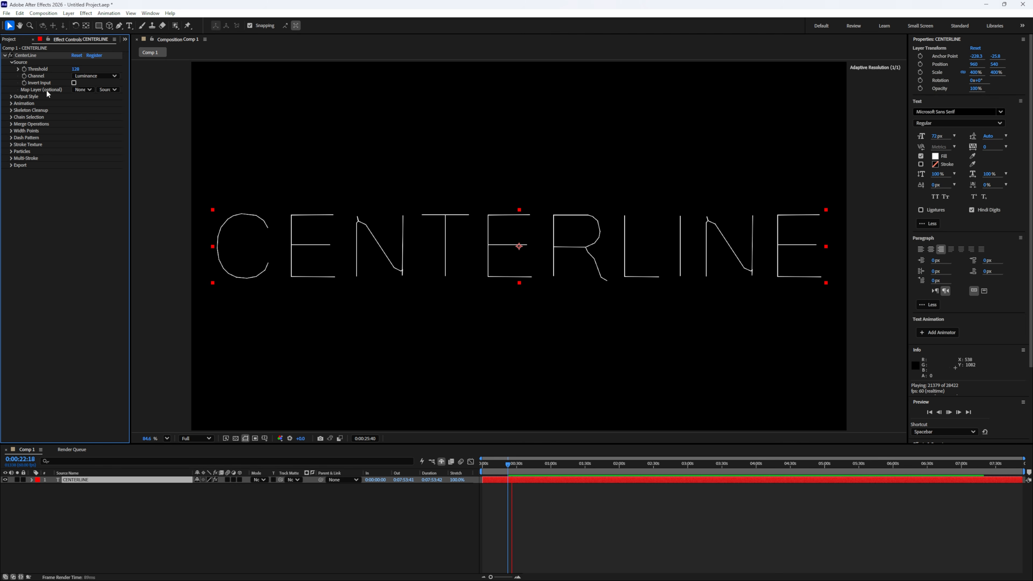
# - Try a lower Threshold on the CENTERLINE text, undo it and resume the preview
pyautogui.moveTo(77, 70); pyautogui.dragTo(18, 73)
pyautogui.hotkey('ctrl', 'z')
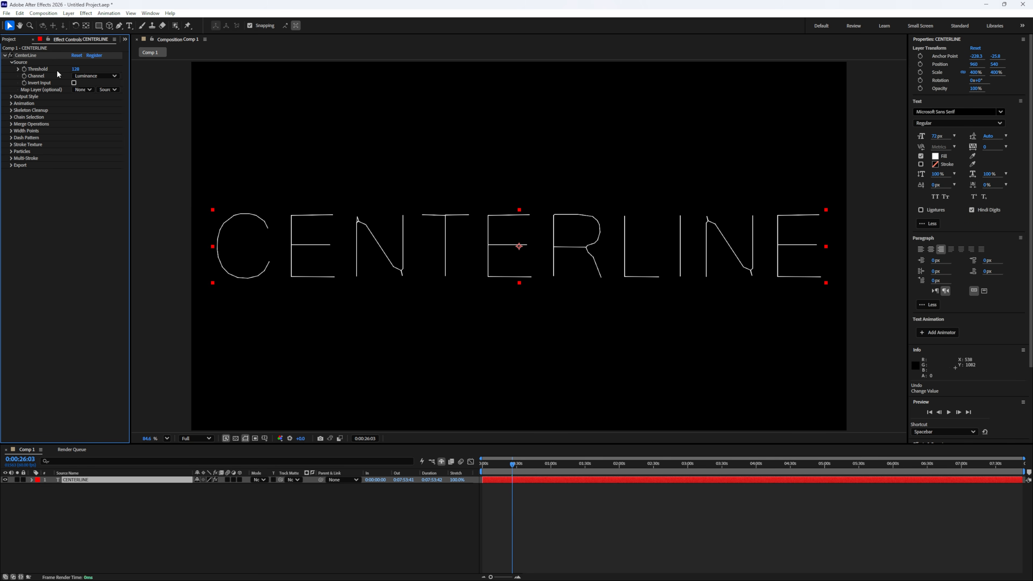
pyautogui.press('space')
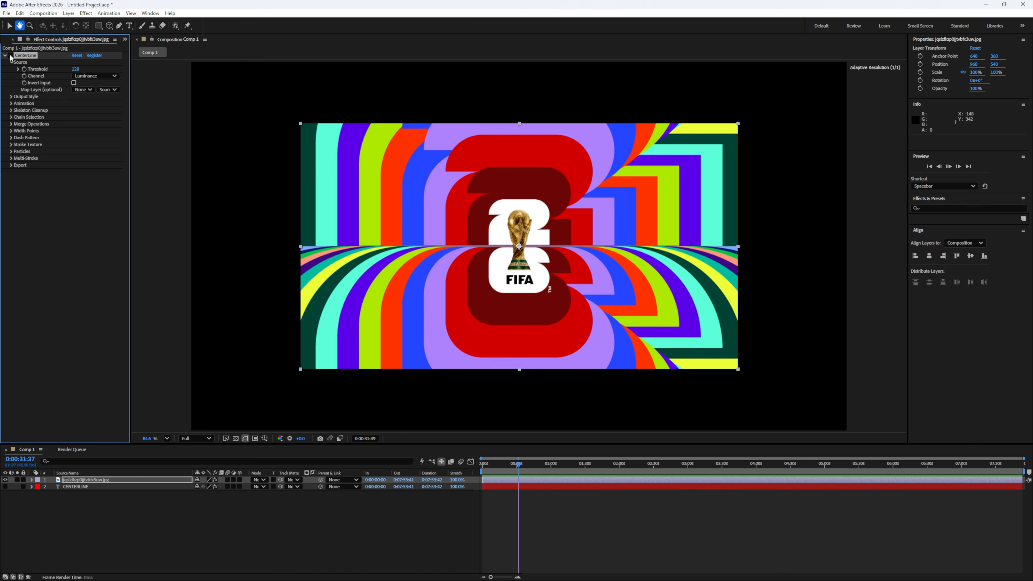
# - Switch the FIFA image's source Channel through Red and Green, ending on Blue
pyautogui.click(95, 75)
pyautogui.click(90, 94)
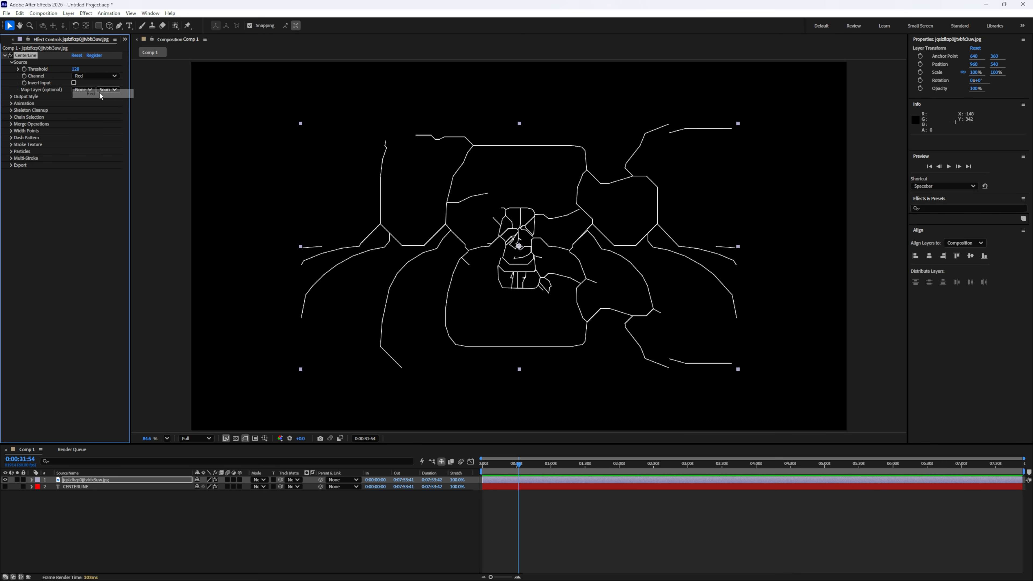
pyautogui.click(94, 77)
pyautogui.click(93, 102)
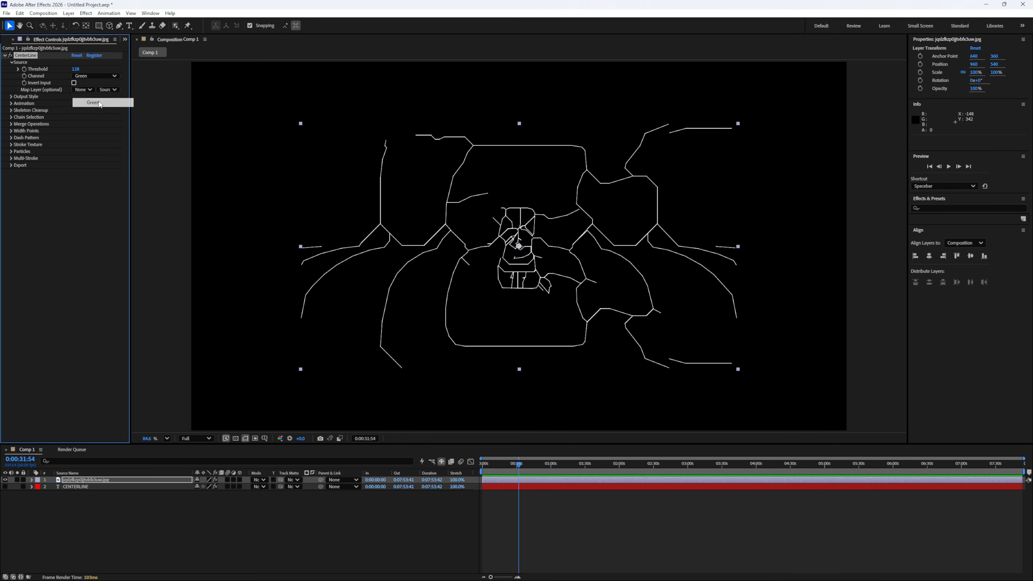
pyautogui.click(95, 76)
pyautogui.click(93, 85)
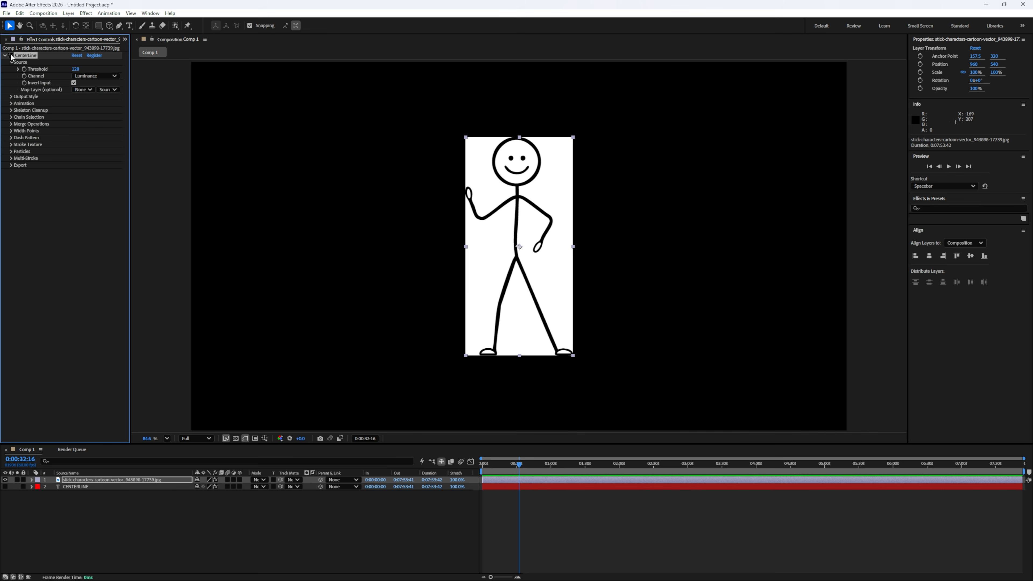
# - Enable Invert Input for the stick-figure image after comparing it with the CenterLine effect switched off and on
pyautogui.click(73, 82)
pyautogui.click(73, 83)
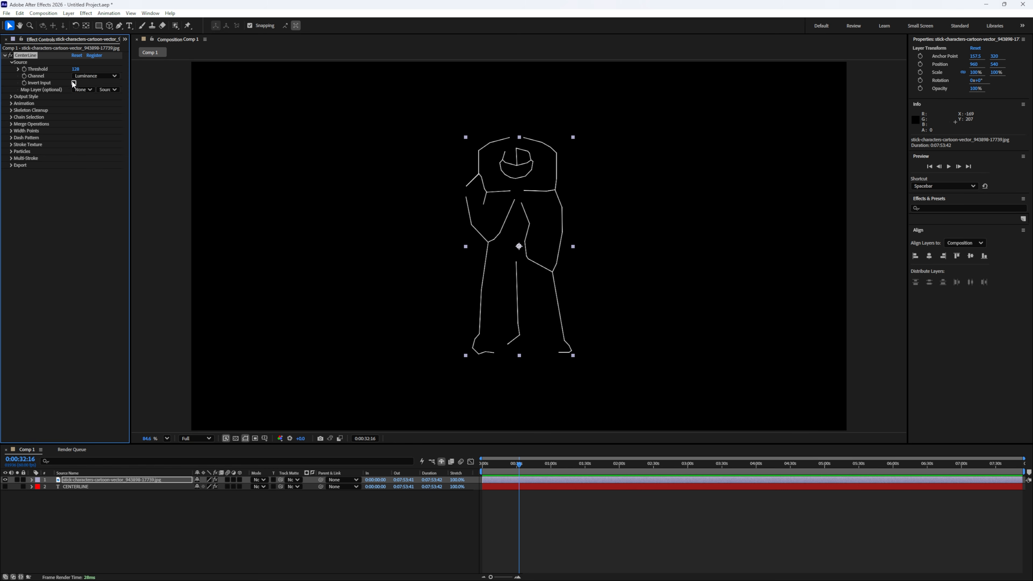
pyautogui.click(9, 55)
pyautogui.click(11, 55)
pyautogui.click(74, 82)
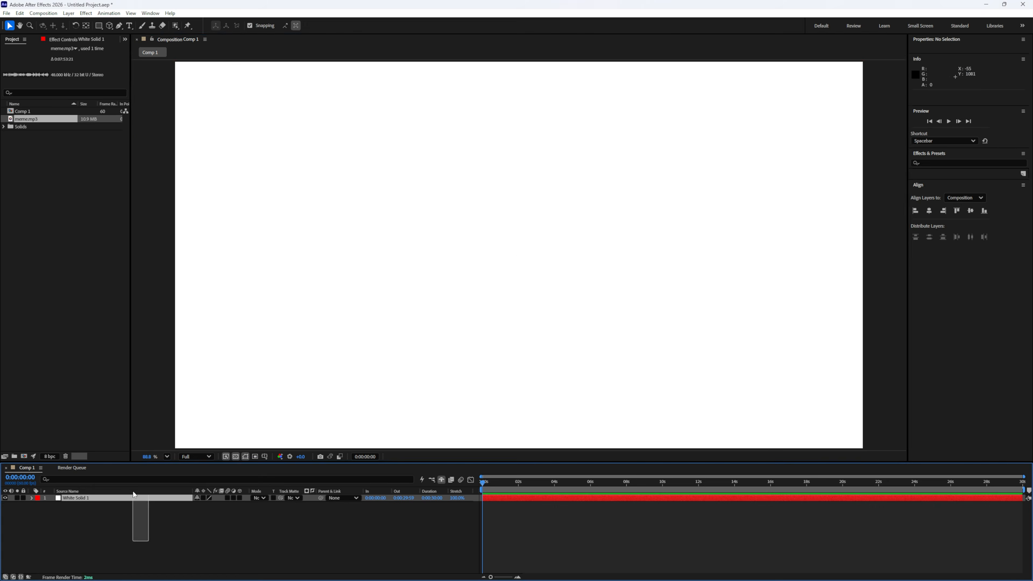
# - Add Fractal Noise to the white solid and choose meme.mp3 as Map Layer in the adjustment layer's CenterLine effect
pyautogui.hotkey('ctrl', 'space')
pyautogui.write('f')
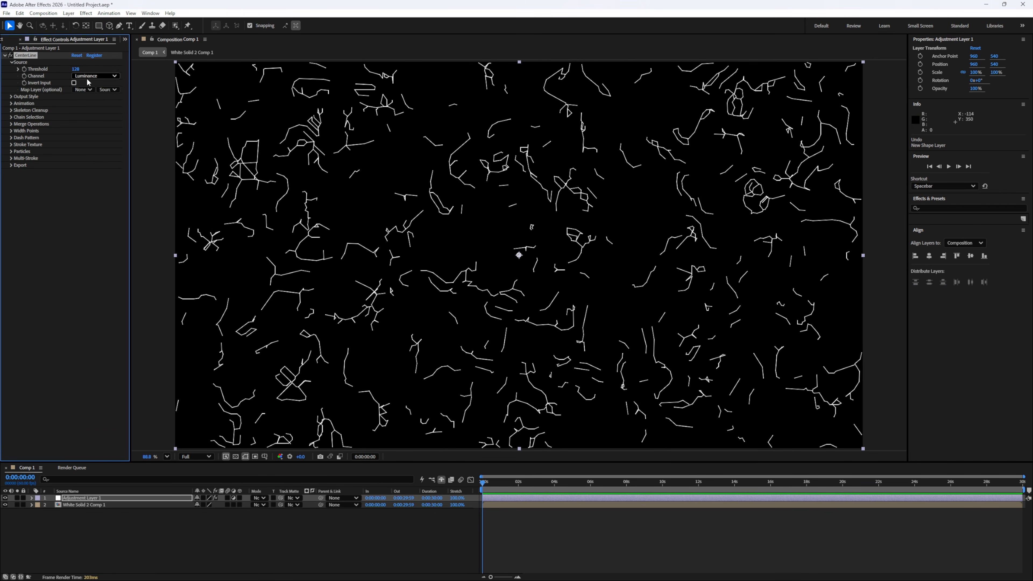
pyautogui.click(83, 89)
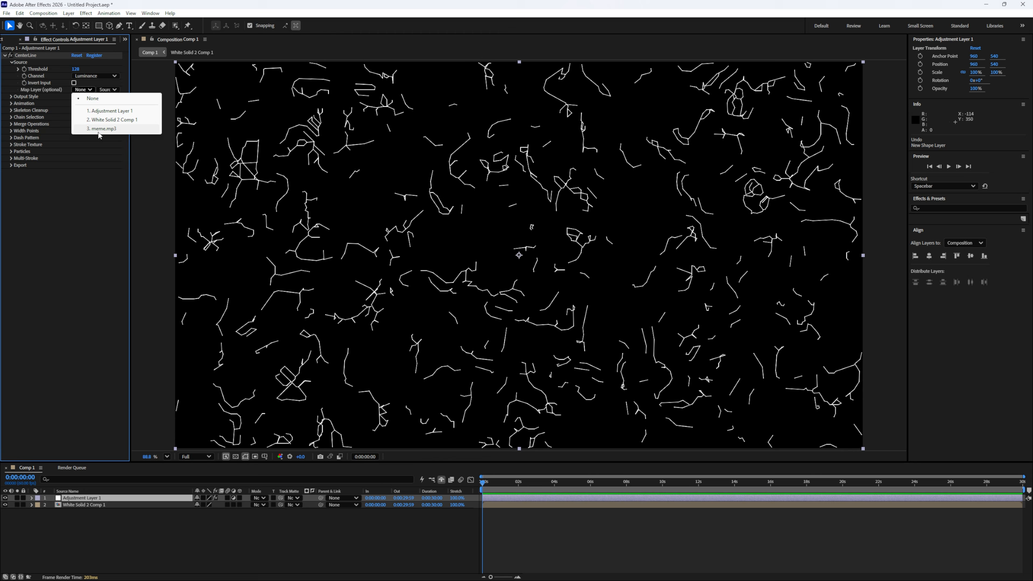
pyautogui.click(98, 128)
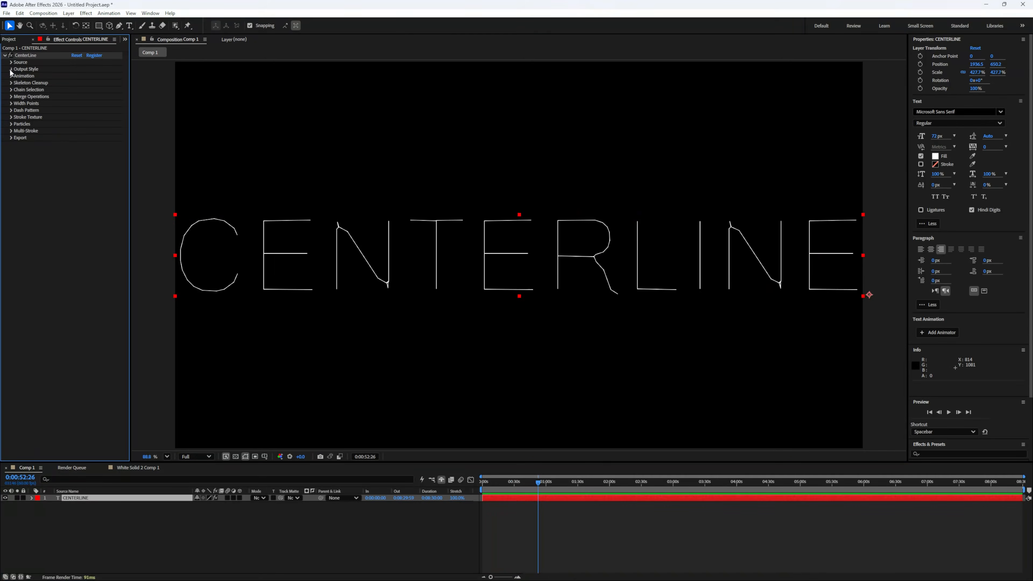
# - In the CENTERLINE text's Output Style settings, raise Line Width to about 23 and set Line Color to red
pyautogui.click(11, 71)
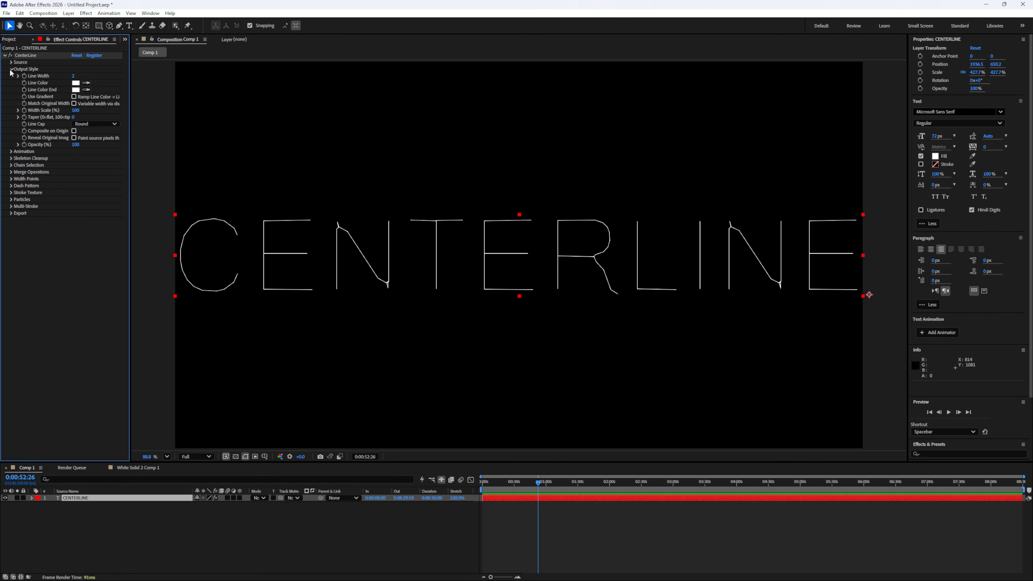
pyautogui.moveTo(73, 76); pyautogui.dragTo(82, 76)
pyautogui.click(76, 83)
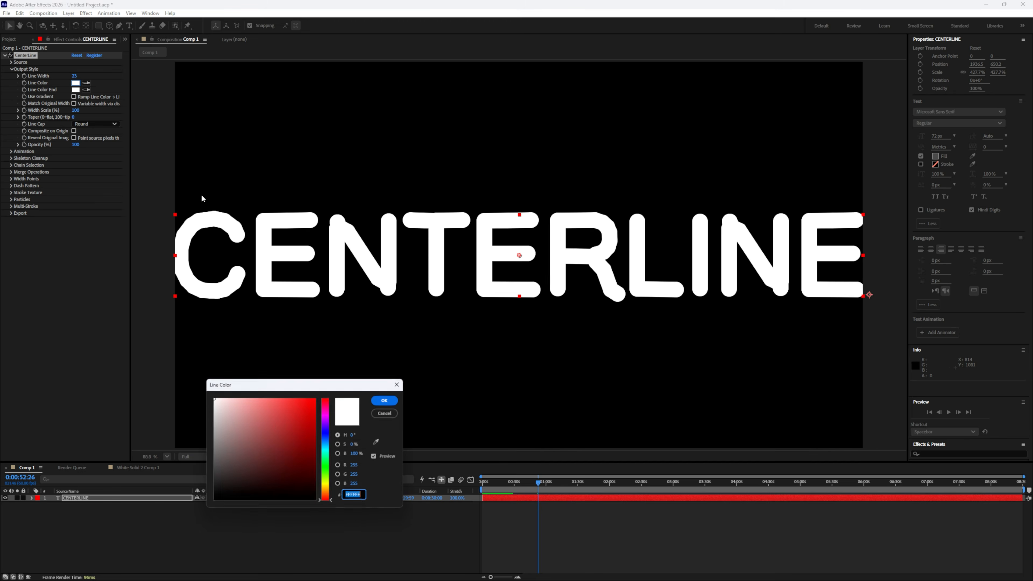
pyautogui.moveTo(302, 426); pyautogui.dragTo(317, 398)
pyautogui.moveTo(325, 403)
pyautogui.mouseDown()
pyautogui.moveTo(317, 507)
pyautogui.moveTo(325, 398)
pyautogui.mouseUp()
pyautogui.click(383, 413)
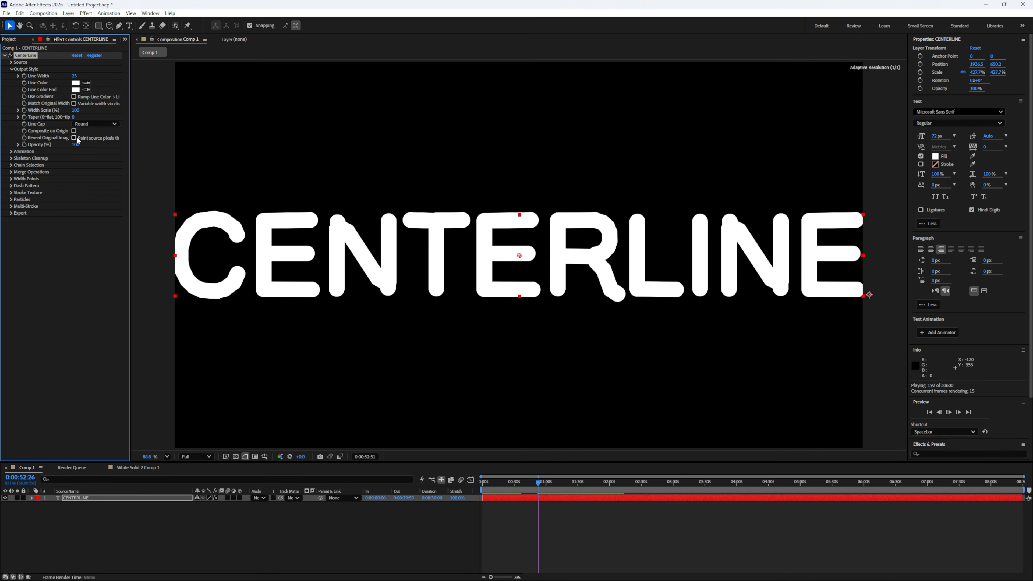
pyautogui.click(385, 400)
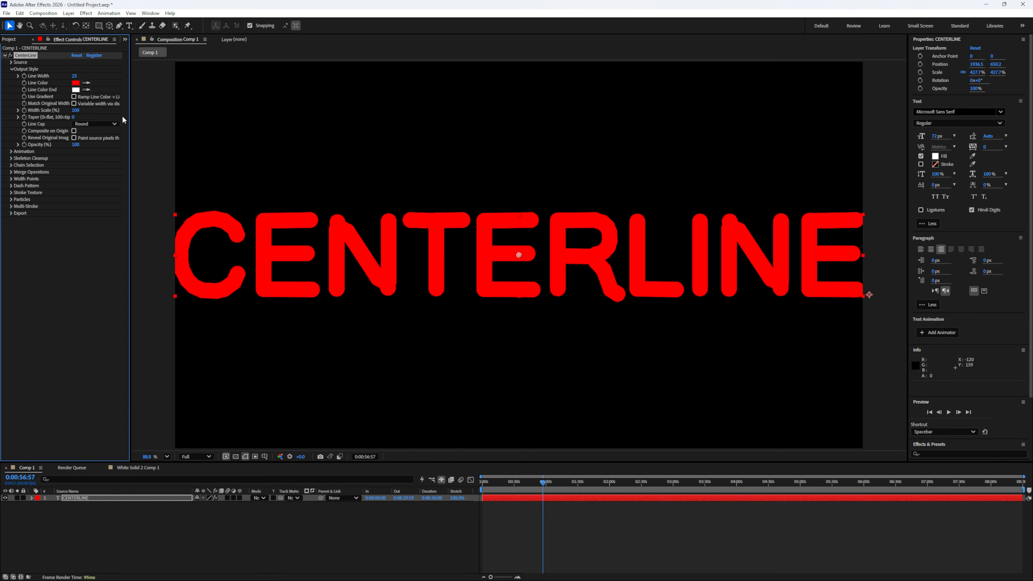
# - Enable Use Gradient with a yellow Line Color End, and change the end color to blue 003CFF
pyautogui.click(76, 90)
pyautogui.moveTo(306, 409); pyautogui.dragTo(319, 398)
pyautogui.moveTo(326, 407); pyautogui.dragTo(326, 484)
pyautogui.click(385, 401)
pyautogui.click(74, 97)
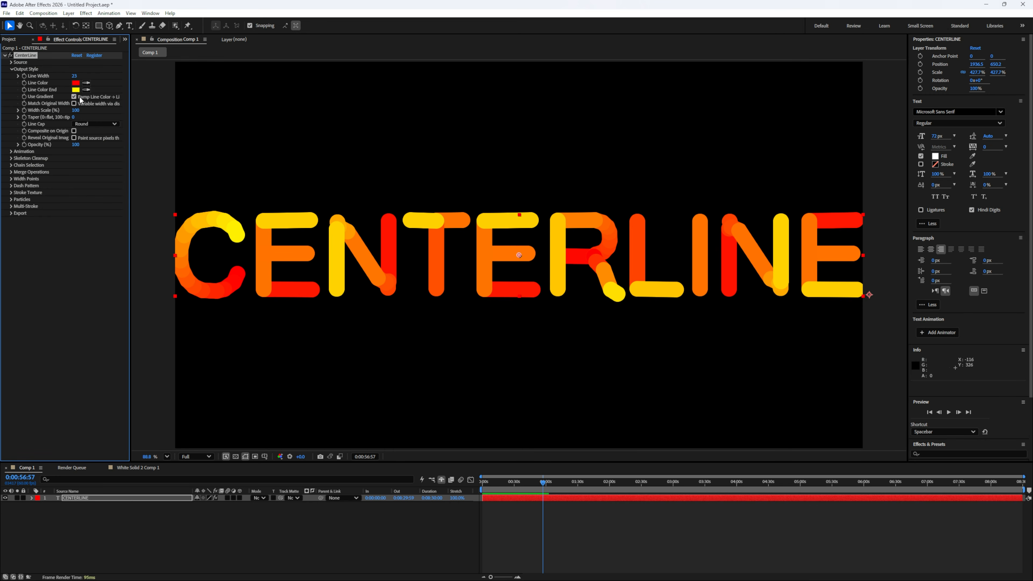
pyautogui.click(74, 96)
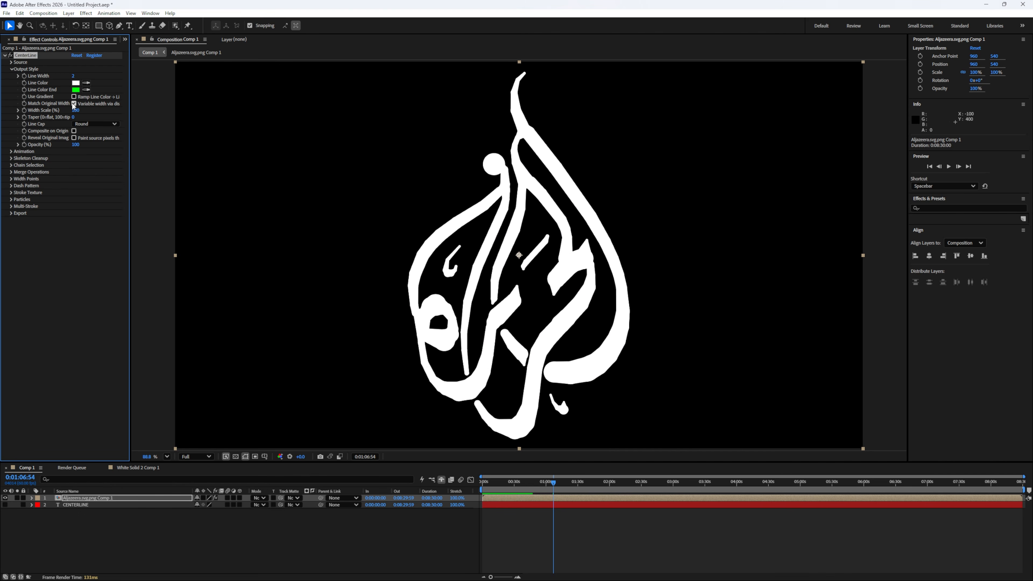
# - Enable Match Original Width on the Al Jazeera logo, comparing the result with the thin lines and the unprocessed logo
pyautogui.click(74, 104)
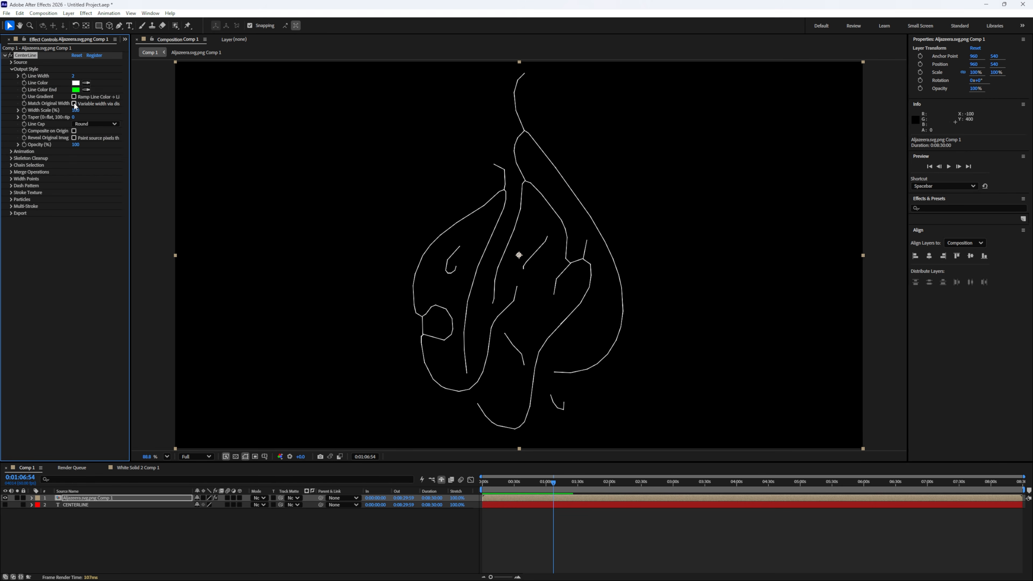
pyautogui.click(74, 104)
pyautogui.click(74, 104)
pyautogui.click(74, 104)
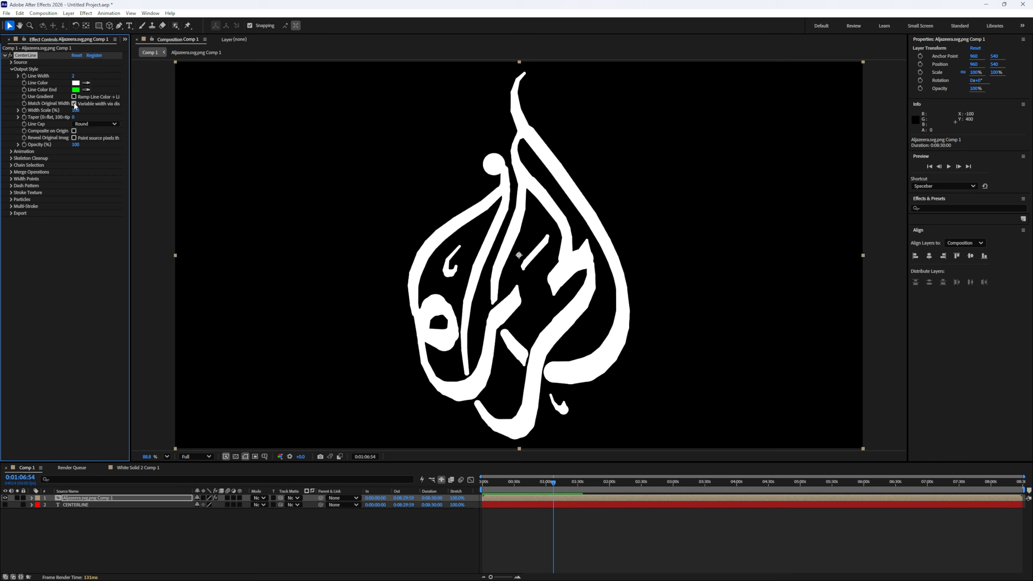
pyautogui.click(74, 104)
pyautogui.click(10, 55)
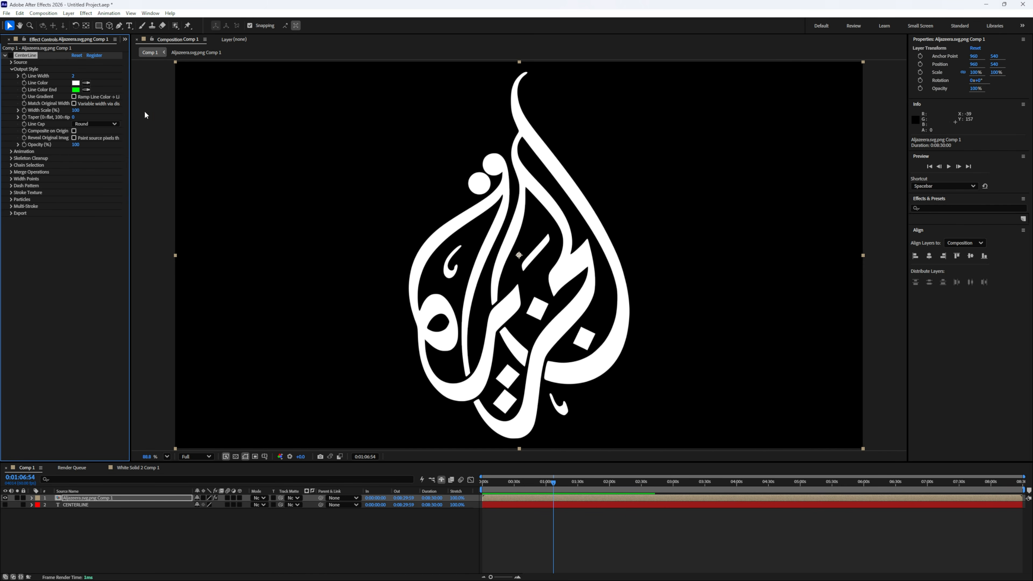
pyautogui.click(11, 55)
pyautogui.click(74, 104)
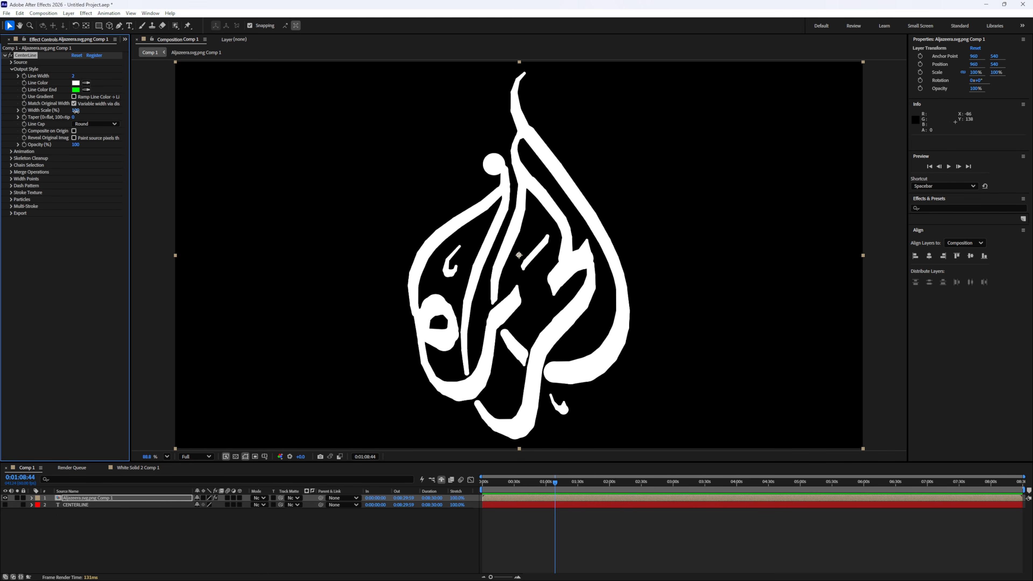
# - Lower the Al Jazeera logo's Width Scale, raise its Taper, and preview the strokes
pyautogui.moveTo(75, 110)
pyautogui.mouseDown()
pyautogui.moveTo(86, 112)
pyautogui.moveTo(49, 117)
pyautogui.moveTo(63, 116)
pyautogui.mouseUp()
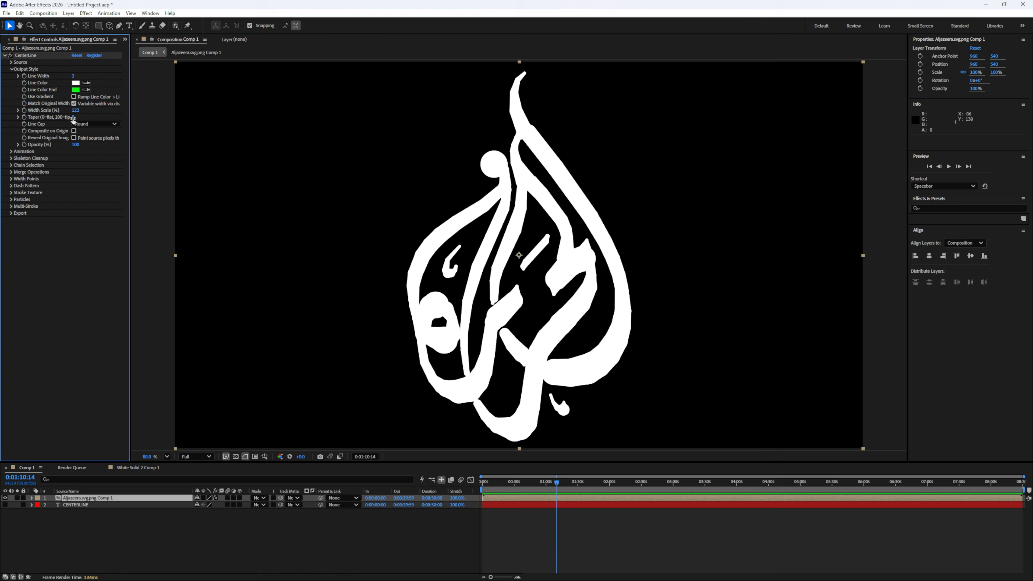
pyautogui.moveTo(73, 117); pyautogui.dragTo(235, 127)
pyautogui.press('space')
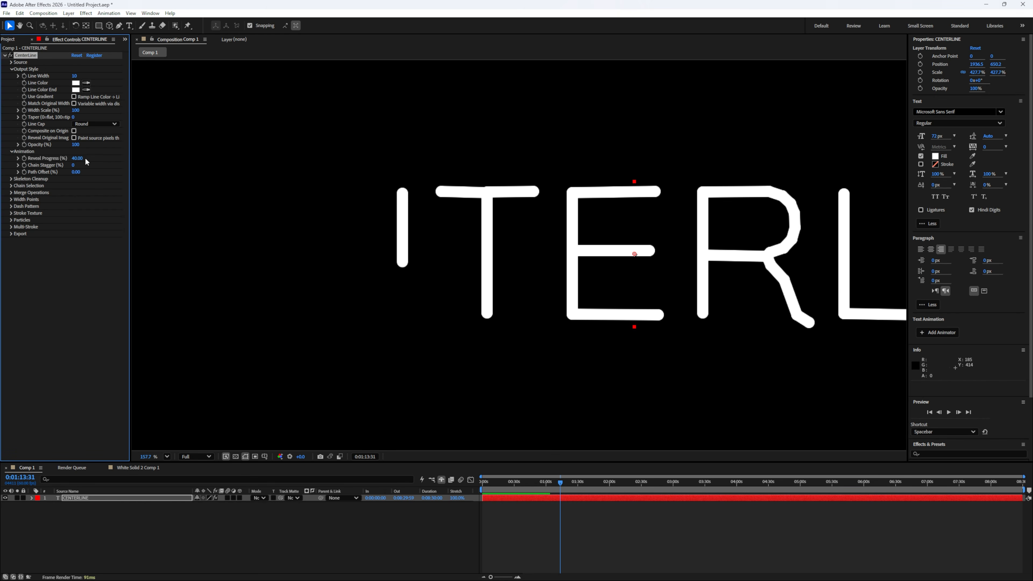
# - Try another Line Cap on the CENTERLINE strokes and set it back to Round
pyautogui.click(84, 125)
pyautogui.click(94, 141)
pyautogui.click(96, 124)
pyautogui.click(93, 132)
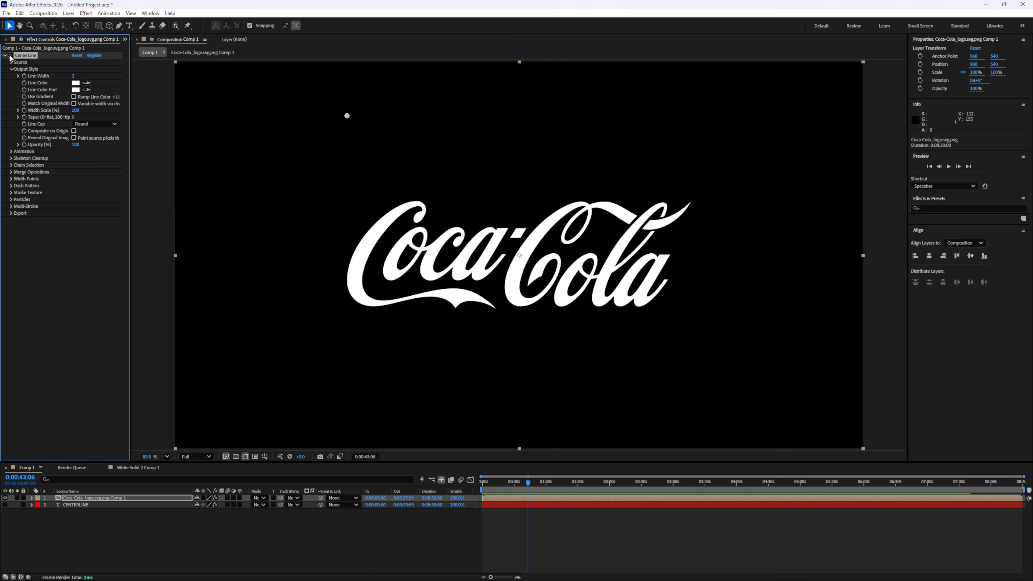
# - Composite the centerlines over the original Coca-Cola logo and set their Line Color to red FF0000
pyautogui.click(74, 131)
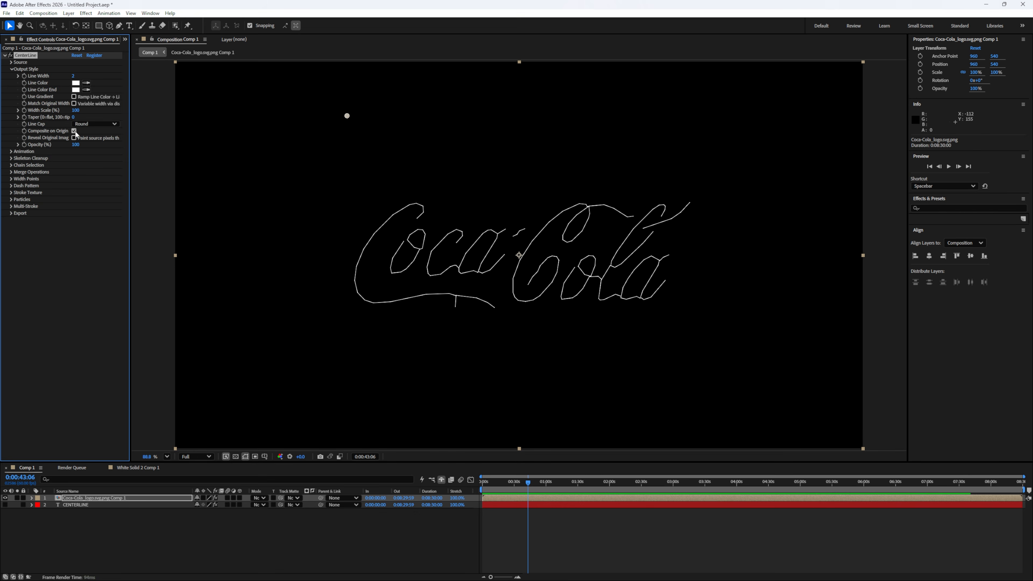
pyautogui.click(76, 83)
pyautogui.click(315, 399)
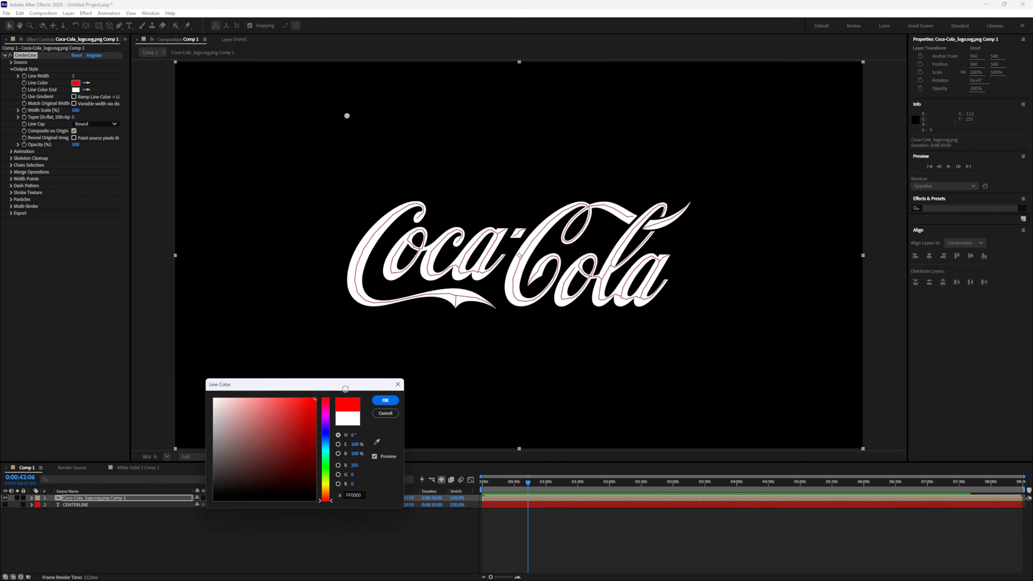
pyautogui.click(395, 401)
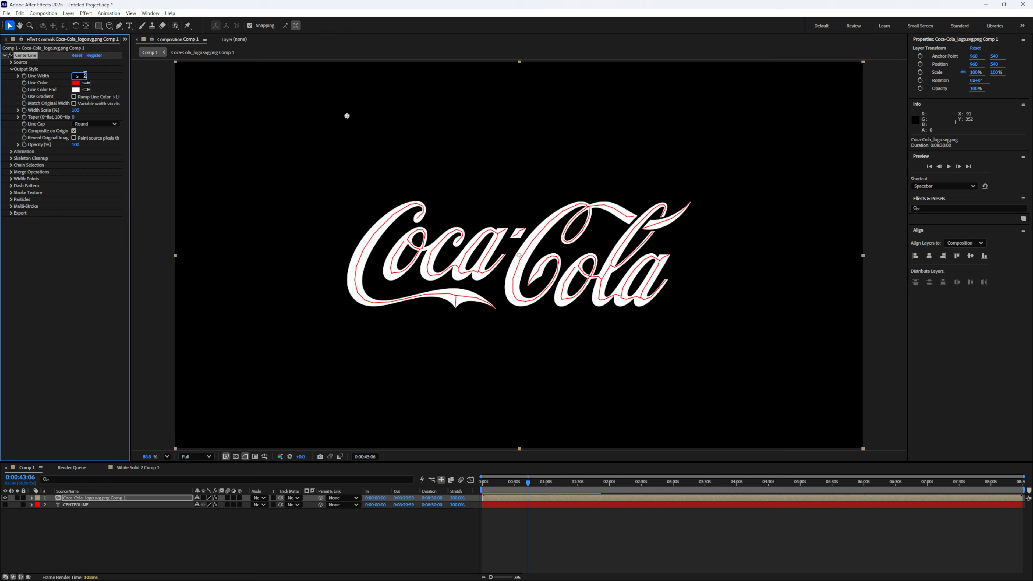
# - Set the Coca-Cola logo's Line Width to 5 and preview the result
pyautogui.write('5')
pyautogui.press('Return')
pyautogui.press('space')
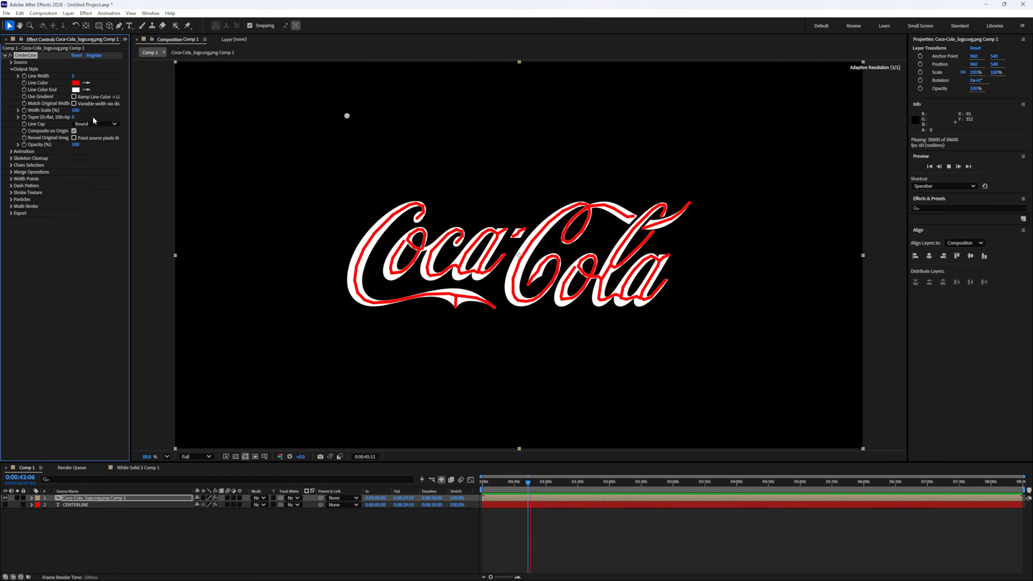
pyautogui.press('space')
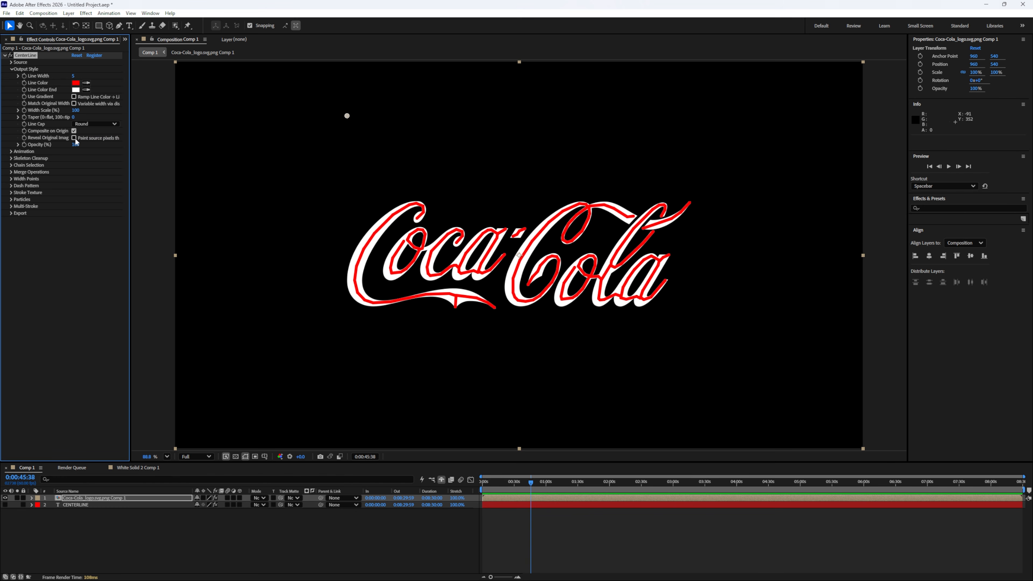
# - Replace compositing on the original with Reveal Original Image for the Coca-Cola logo, and raise Line Width to about 36
pyautogui.click(73, 130)
pyautogui.click(74, 138)
pyautogui.click(74, 138)
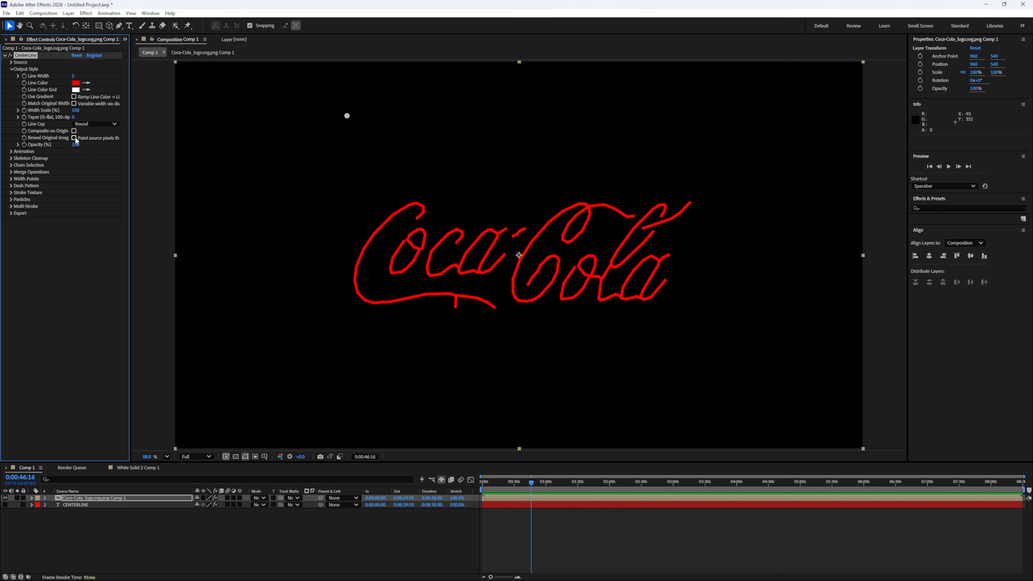
pyautogui.click(74, 138)
pyautogui.moveTo(76, 77); pyautogui.dragTo(86, 77)
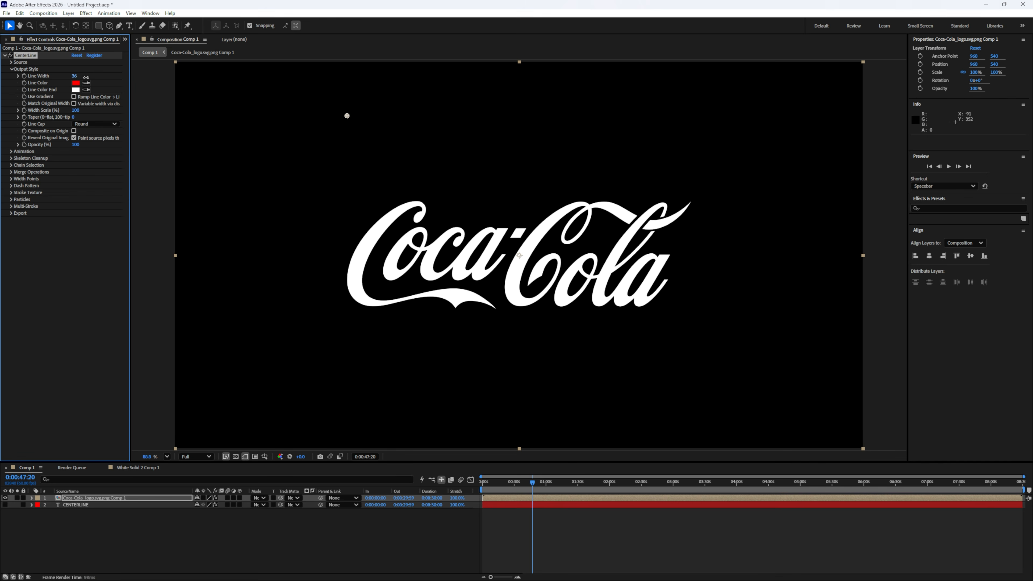
# - Undo the last two changes on the Coca-Cola logo and lower the line Opacity
pyautogui.hotkey('ctrl', 'z')
pyautogui.hotkey('ctrl', 'z')
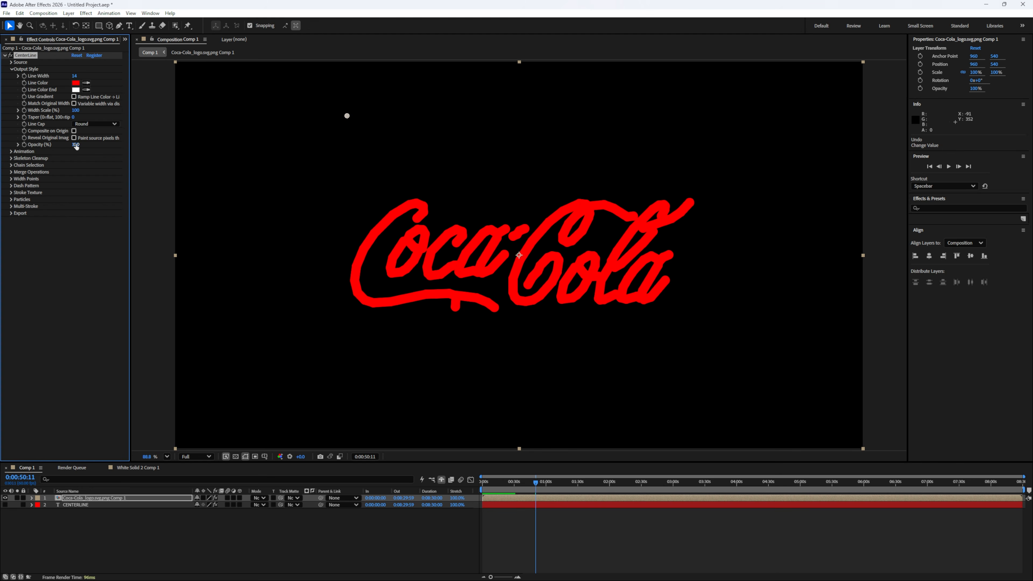
pyautogui.moveTo(76, 146)
pyautogui.mouseDown()
pyautogui.moveTo(25, 145)
pyautogui.moveTo(39, 145)
pyautogui.mouseUp()
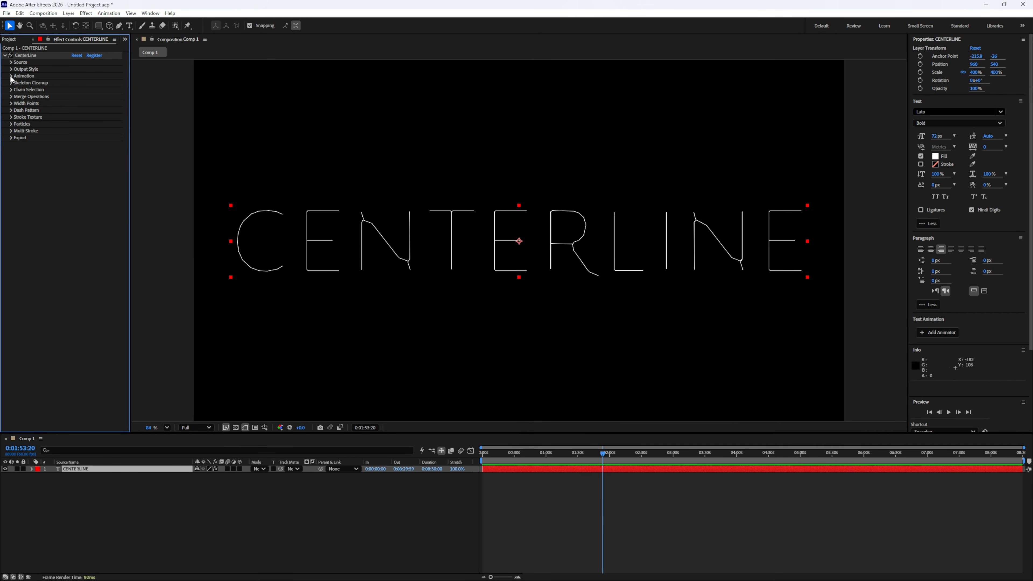
# - Try a lower Reveal Progress in the CENTERLINE text's Animation settings and reset the CenterLine effect
pyautogui.click(11, 76)
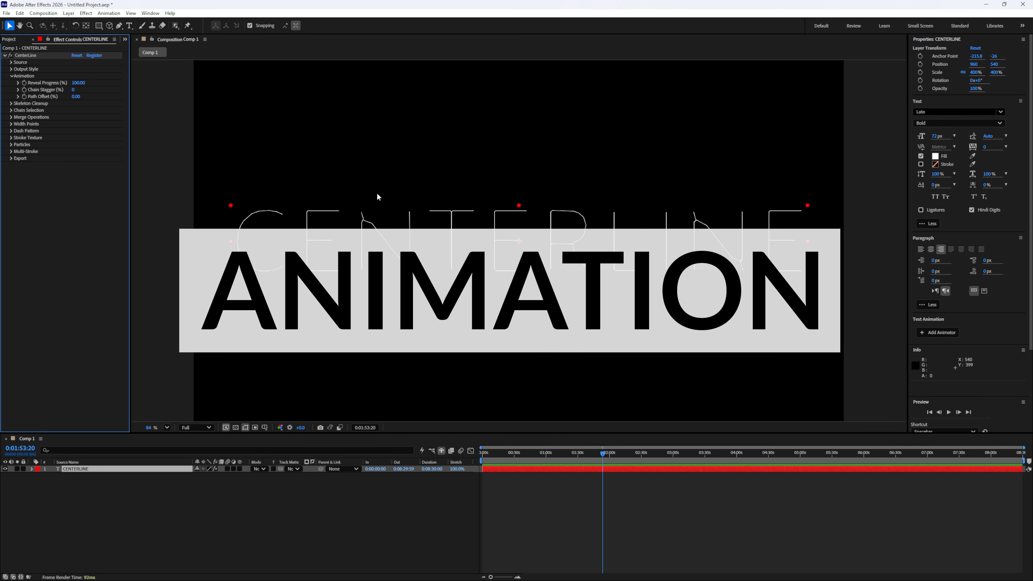
pyautogui.click(27, 57)
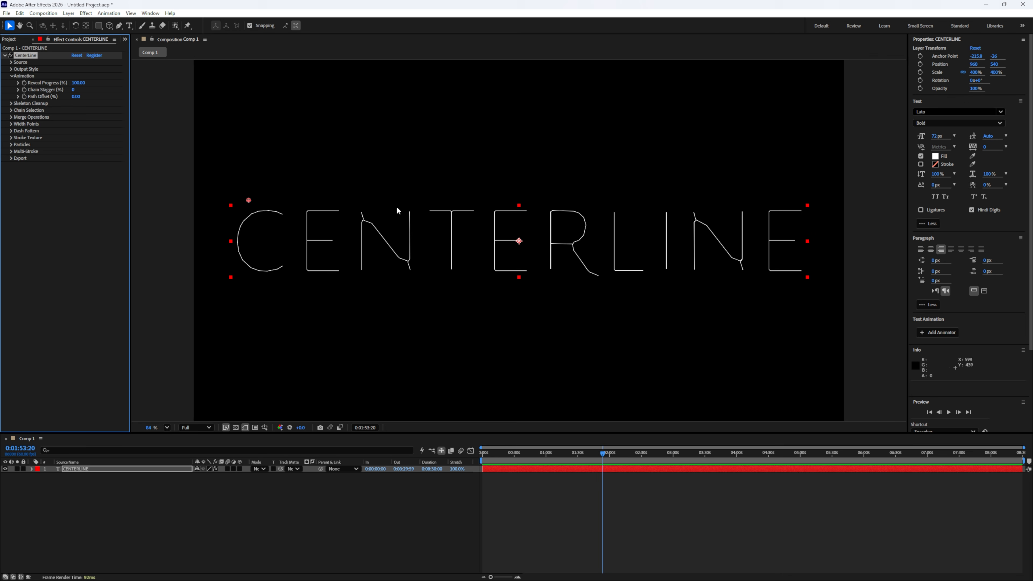
pyautogui.moveTo(80, 85)
pyautogui.mouseDown()
pyautogui.moveTo(25, 82)
pyautogui.moveTo(67, 78)
pyautogui.mouseUp()
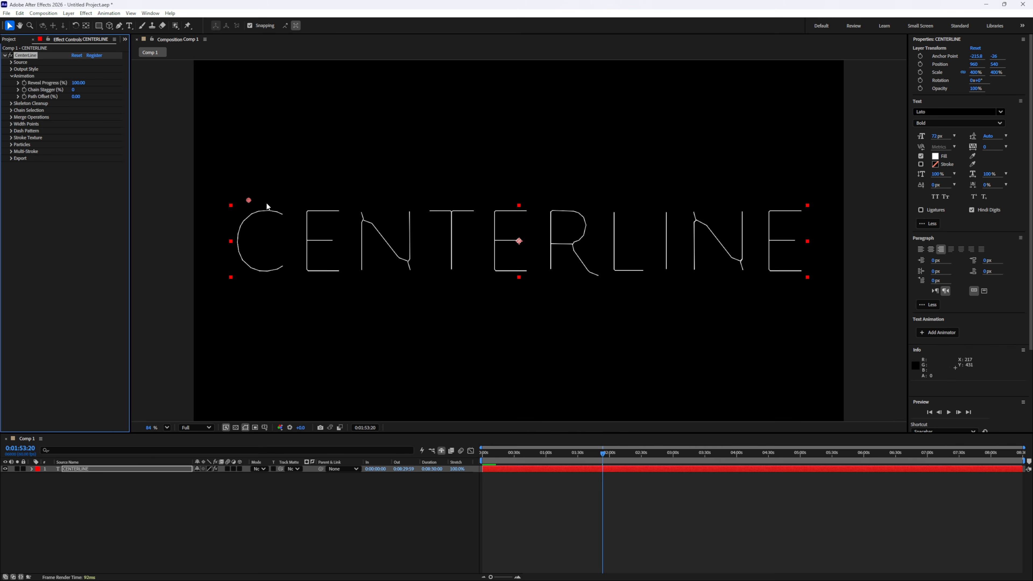
pyautogui.click(250, 200)
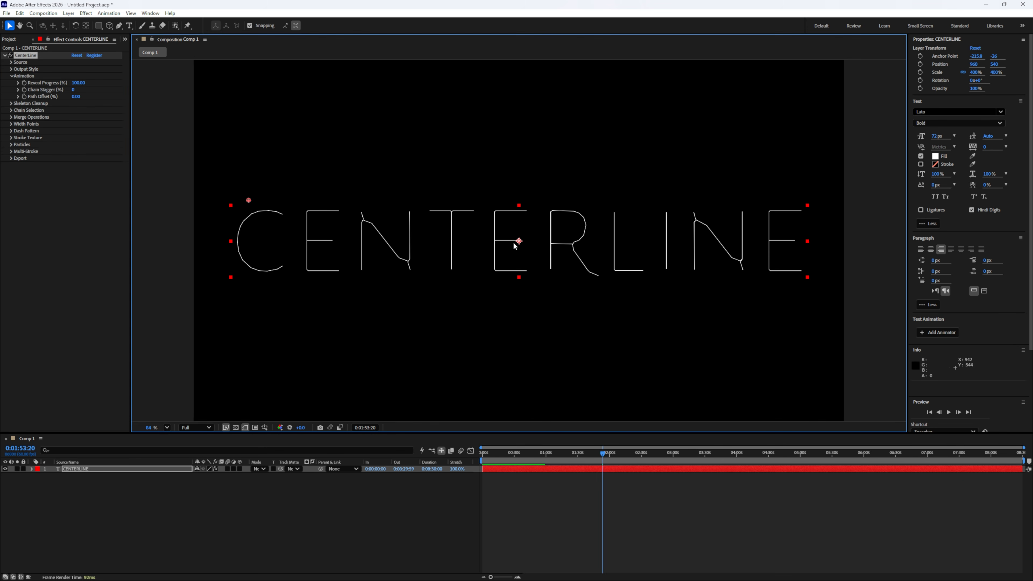
pyautogui.click(73, 56)
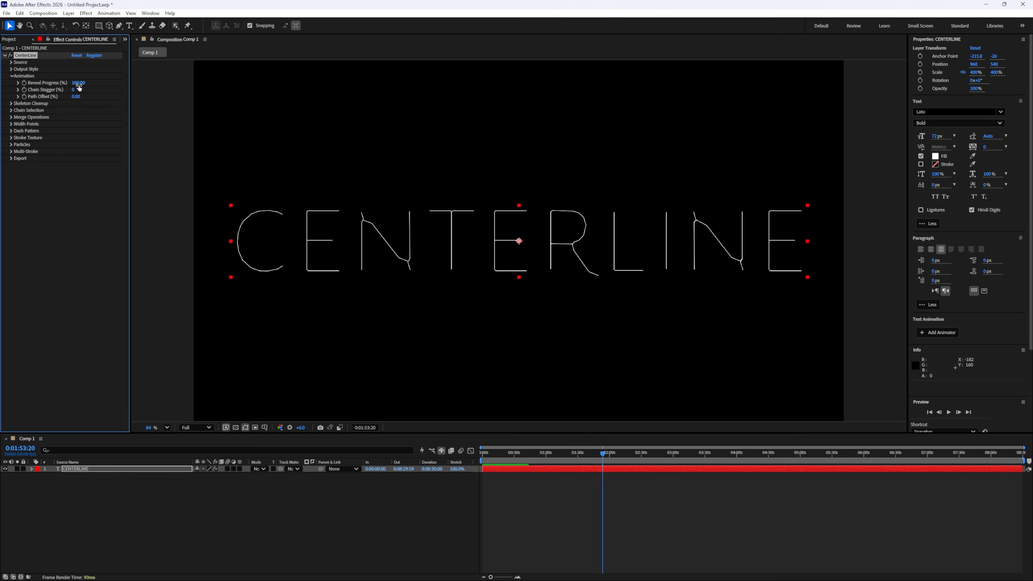
# - Set CENTERLINE's Reveal Progress to 50 and Chain Stagger to 100, enable Path Offset keyframing and preview the animation
pyautogui.moveTo(78, 86)
pyautogui.mouseDown()
pyautogui.moveTo(36, 83)
pyautogui.moveTo(92, 82)
pyautogui.moveTo(25, 82)
pyautogui.moveTo(65, 81)
pyautogui.mouseUp()
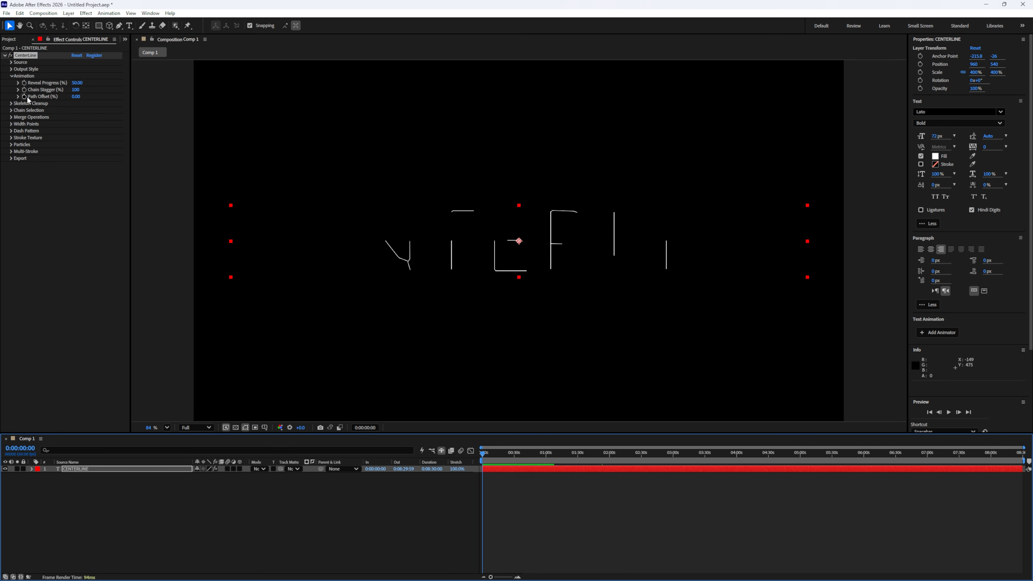
pyautogui.click(25, 97)
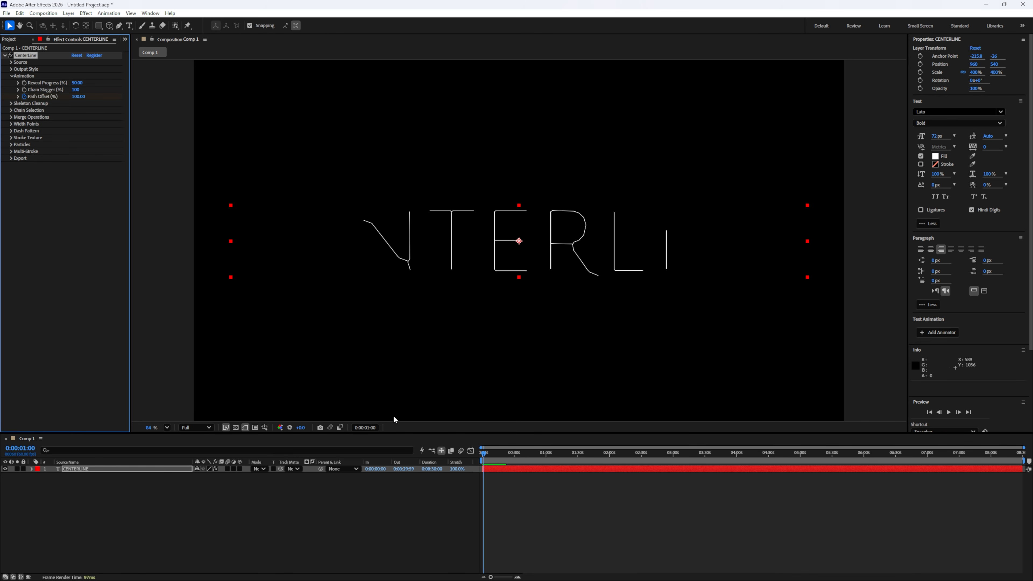
pyautogui.click(461, 494)
pyautogui.press('space')
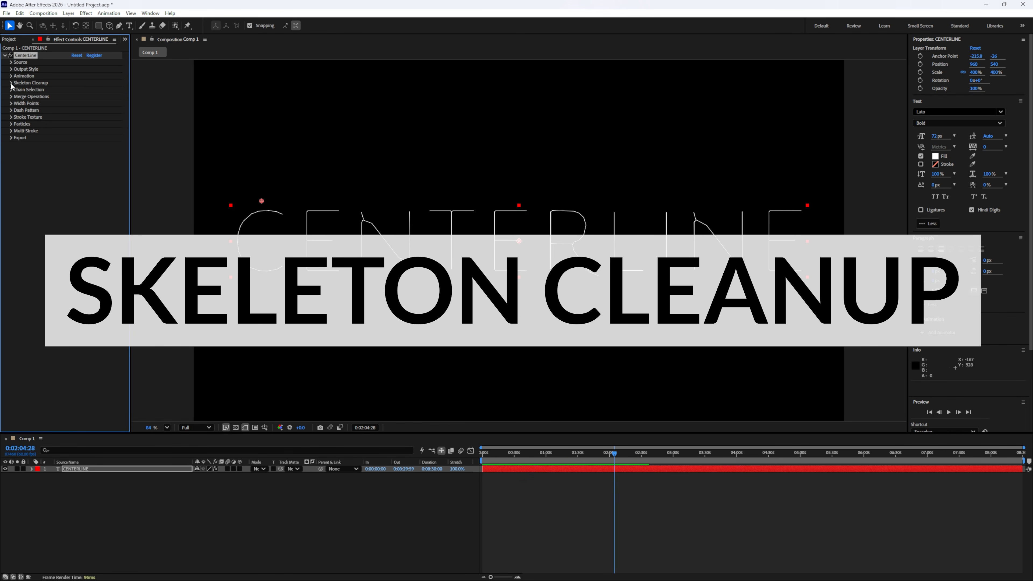
# - Set Smooth Iterations to 0 in the CENTERLINE text's Skeleton Cleanup, try a higher value and undo that increase
pyautogui.click(12, 83)
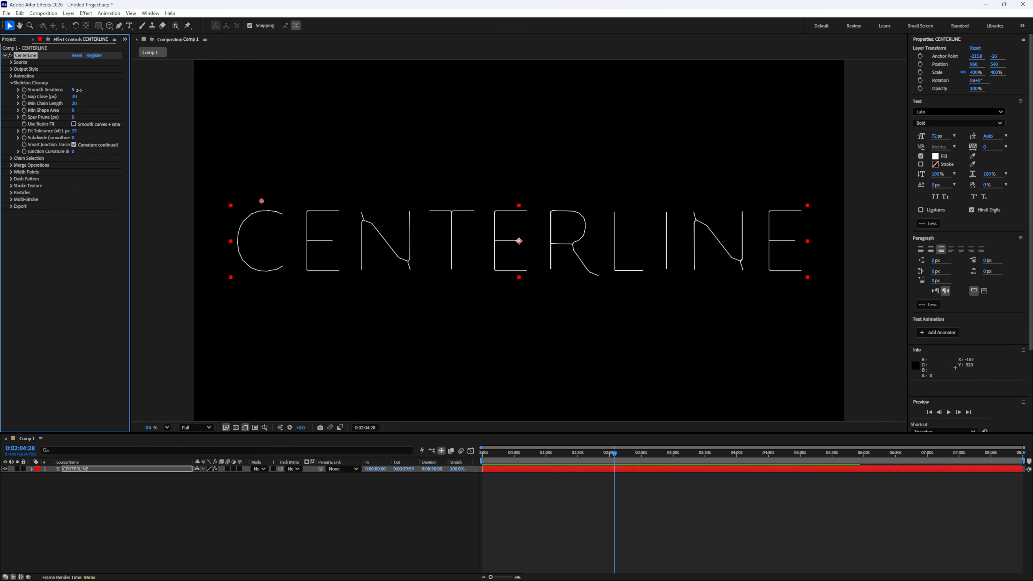
pyautogui.moveTo(78, 90); pyautogui.dragTo(85, 90)
pyautogui.scroll(6, 427, 220)
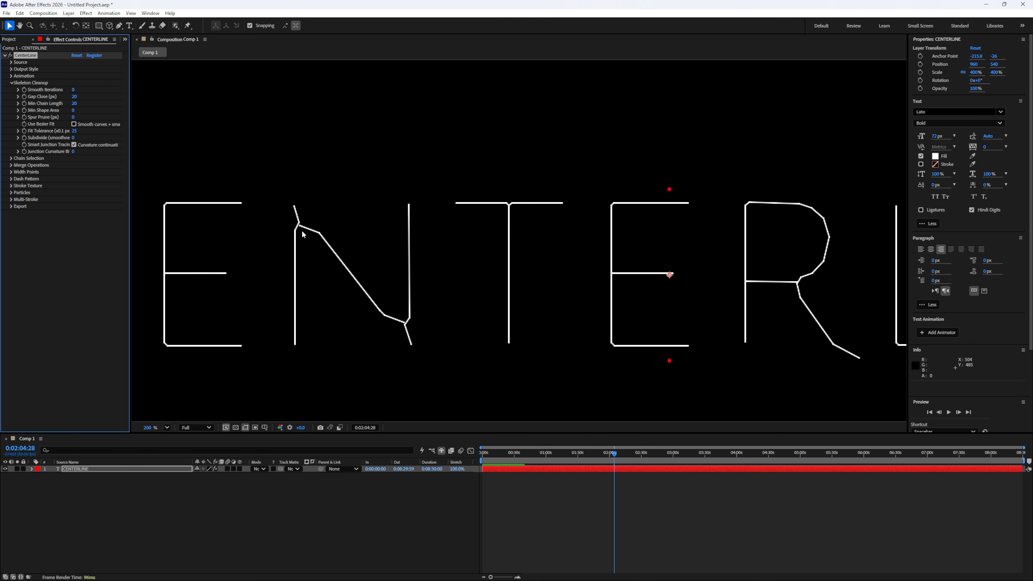
pyautogui.moveTo(73, 90)
pyautogui.mouseDown()
pyautogui.moveTo(86, 93)
pyautogui.moveTo(31, 98)
pyautogui.moveTo(98, 96)
pyautogui.mouseUp()
pyautogui.hotkey('ctrl', 'z')
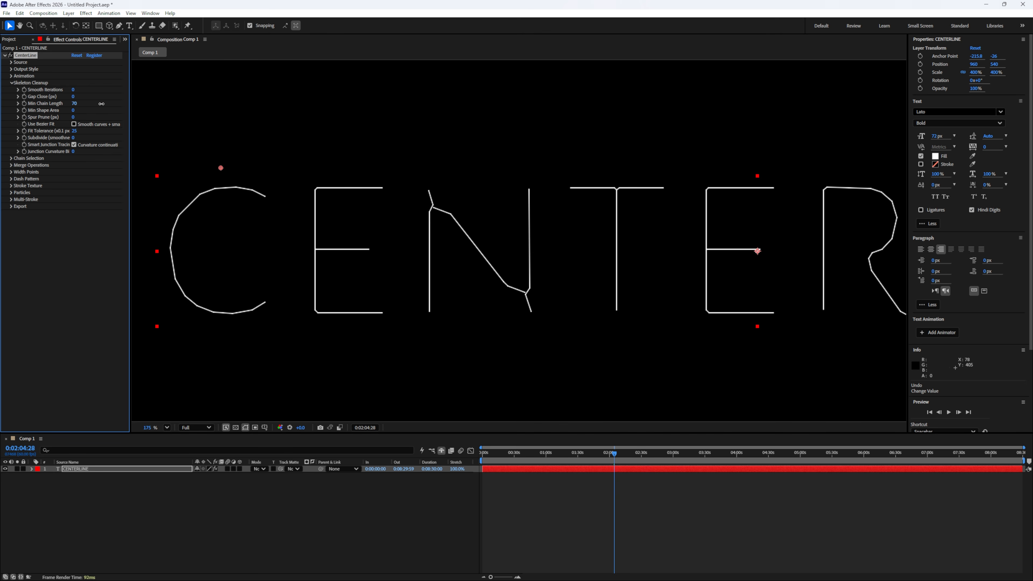
# - Try a different Min Chain Length on the CENTERLINE text, undo it and raise the Min Shape Area
pyautogui.moveTo(102, 103)
pyautogui.mouseDown()
pyautogui.moveTo(124, 110)
pyautogui.moveTo(91, 109)
pyautogui.mouseUp()
pyautogui.hotkey('ctrl', 'z')
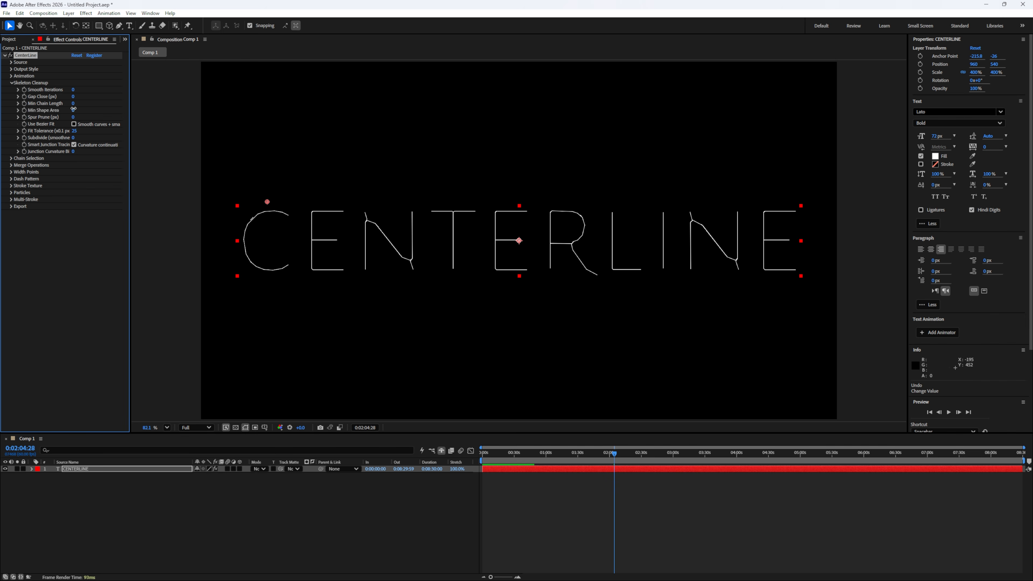
pyautogui.moveTo(73, 109); pyautogui.dragTo(83, 110)
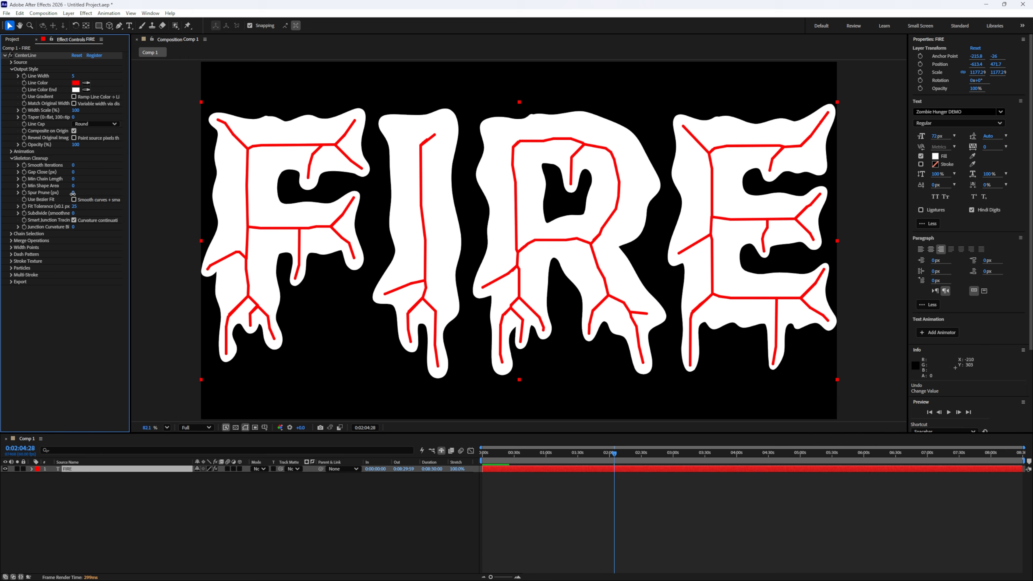
# - Raise Spur Prune on the FIRE text to trim the short branches from its red centerlines
pyautogui.moveTo(73, 194); pyautogui.dragTo(118, 199)
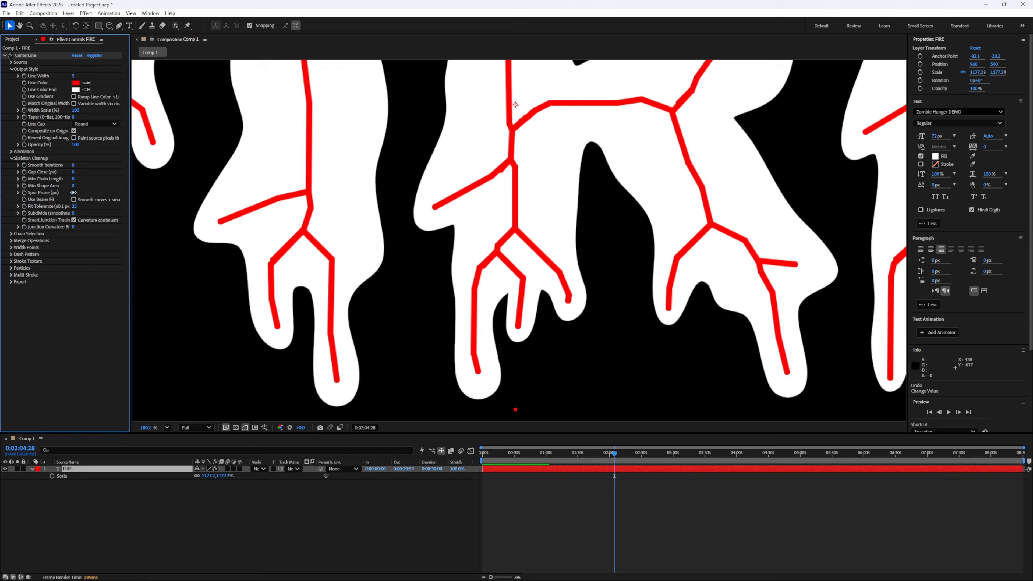
pyautogui.moveTo(73, 192); pyautogui.dragTo(122, 191)
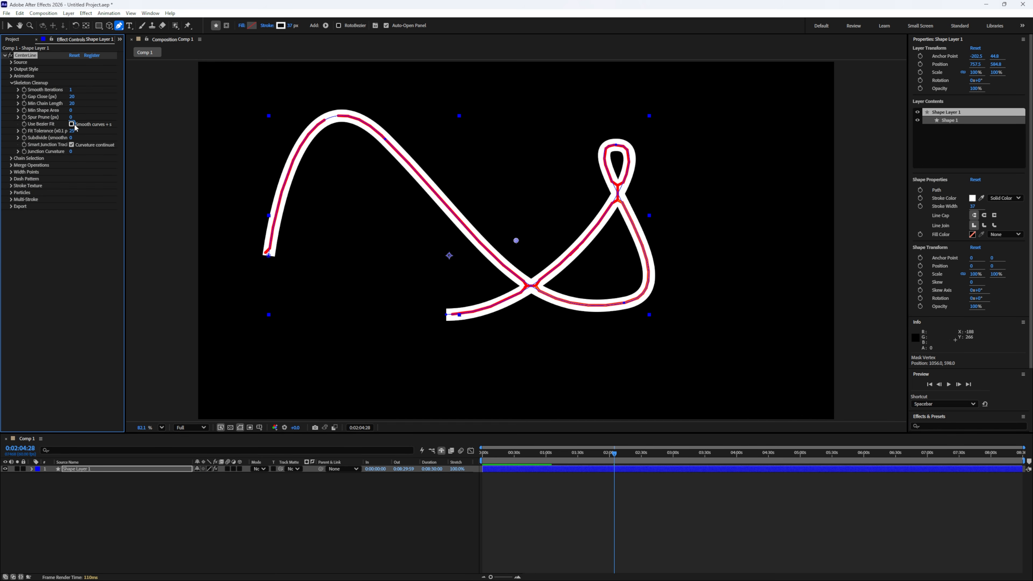
# - Enable Use Bezier Fit on the looping shape layer's centerline and lower Fit Tolerance to 5
pyautogui.click(72, 124)
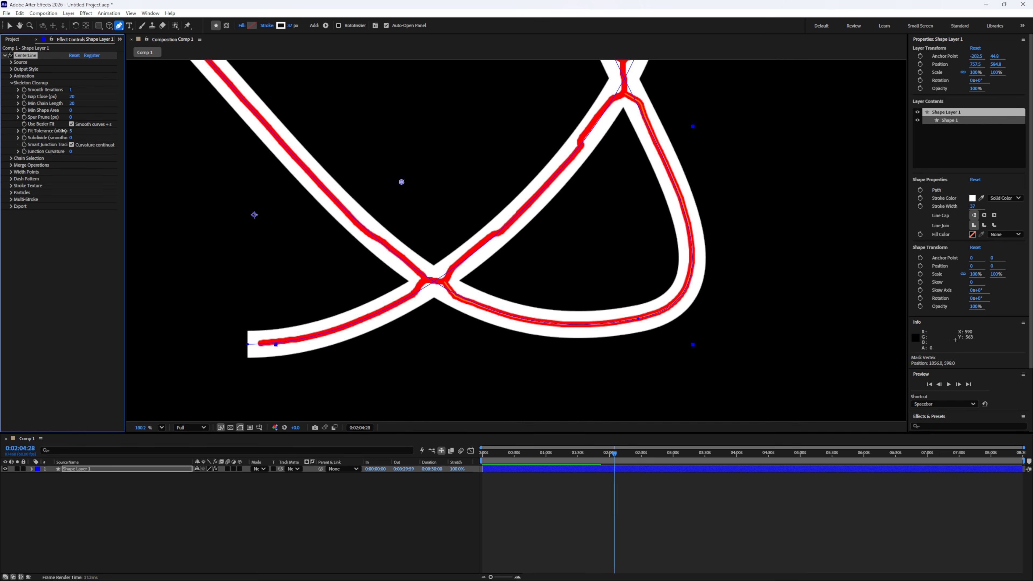
pyautogui.moveTo(72, 131); pyautogui.dragTo(31, 138)
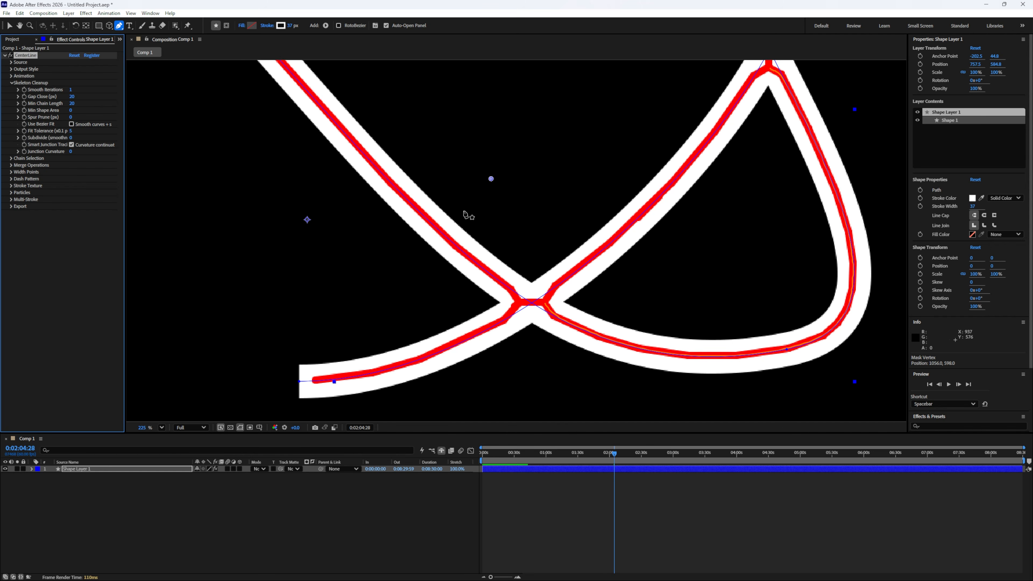
pyautogui.scroll(-2, 276, 138)
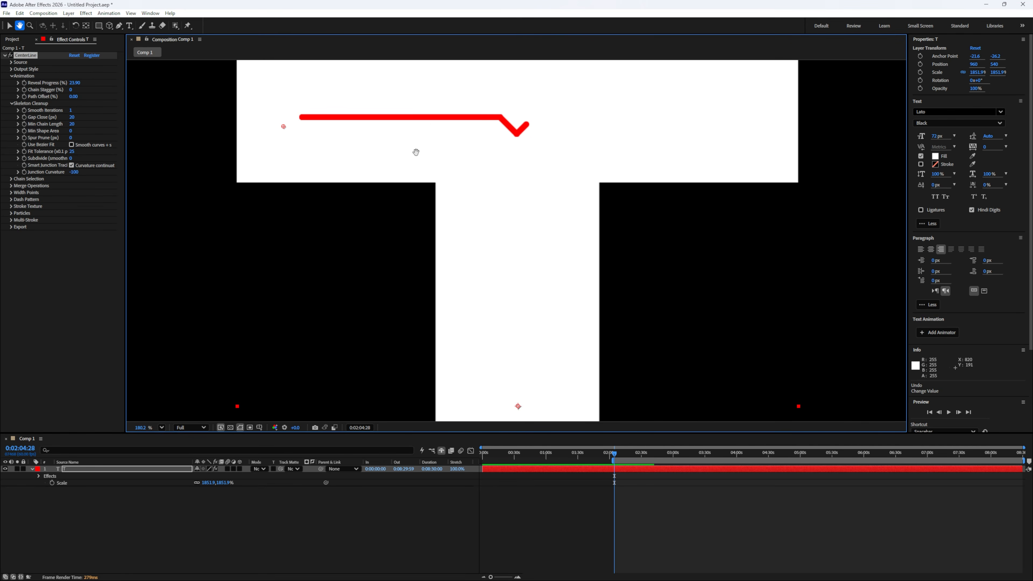
# - Set Junction Curvature Bias to -100 on the T layer and scrub Reveal Progress up to about 75%
pyautogui.click(227, 523)
pyautogui.moveTo(326, 260); pyautogui.dragTo(330, 301)
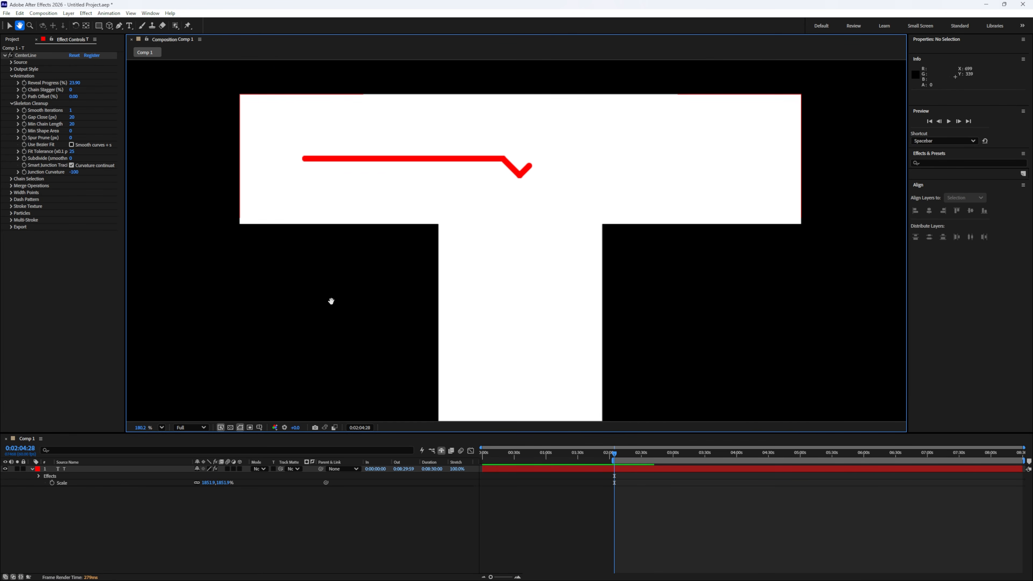
pyautogui.click(113, 470)
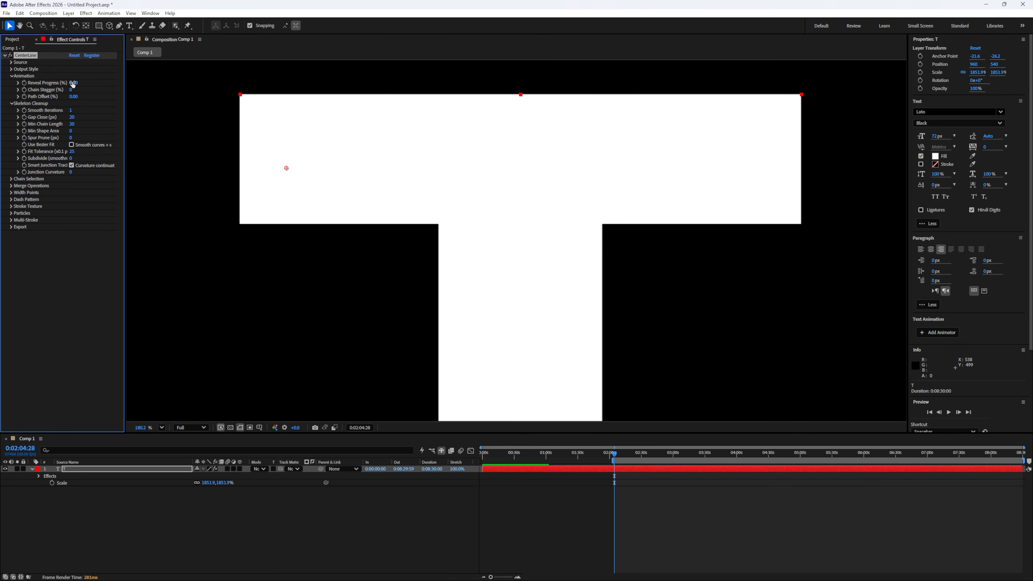
pyautogui.moveTo(73, 84)
pyautogui.mouseDown()
pyautogui.moveTo(214, 92)
pyautogui.moveTo(94, 88)
pyautogui.mouseUp()
pyautogui.moveTo(71, 171); pyautogui.dragTo(55, 172)
pyautogui.moveTo(73, 83)
pyautogui.mouseDown()
pyautogui.moveTo(272, 83)
pyautogui.moveTo(352, 98)
pyautogui.mouseUp()
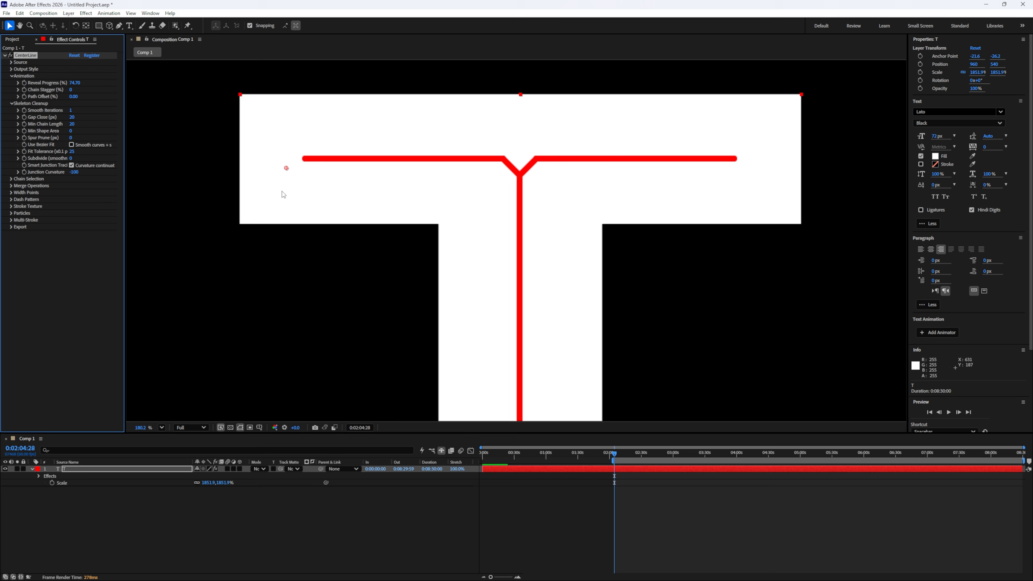
# - Change the T layer's text to HELLO and show its color-coded chains with Preview Chains
pyautogui.click(163, 427)
pyautogui.click(190, 269)
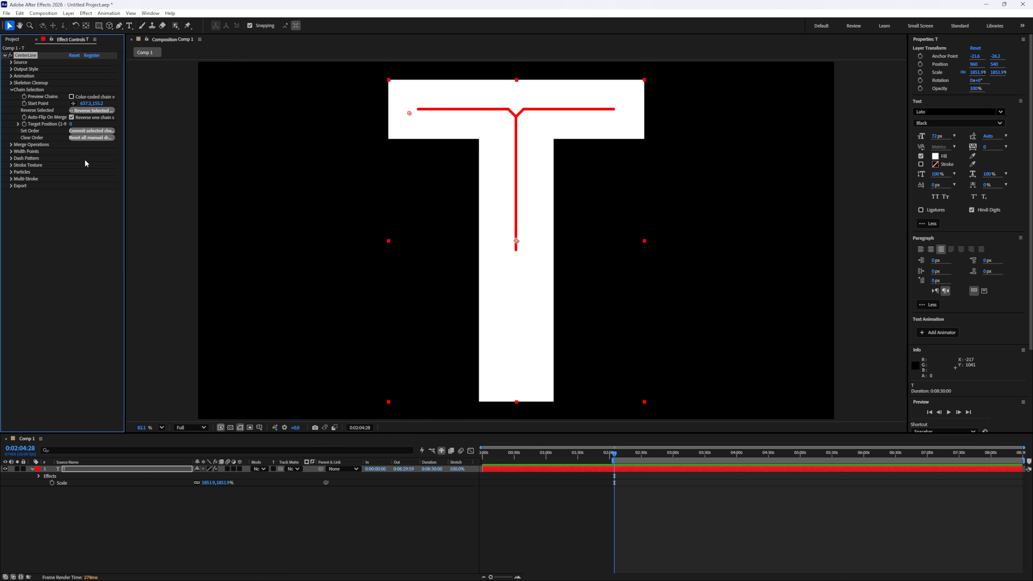
pyautogui.click(71, 97)
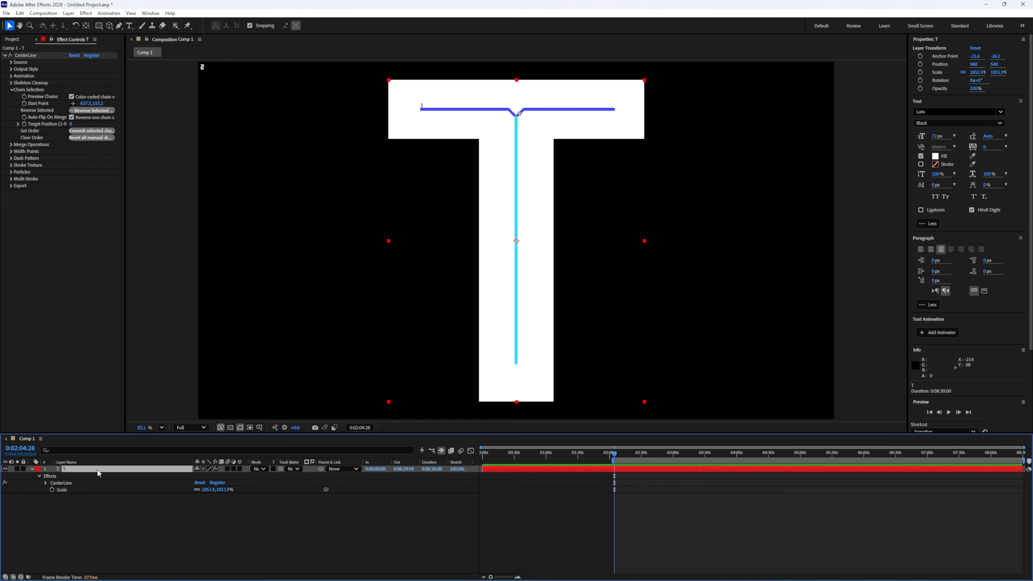
pyautogui.doubleClick(97, 469)
pyautogui.write('HELLO')
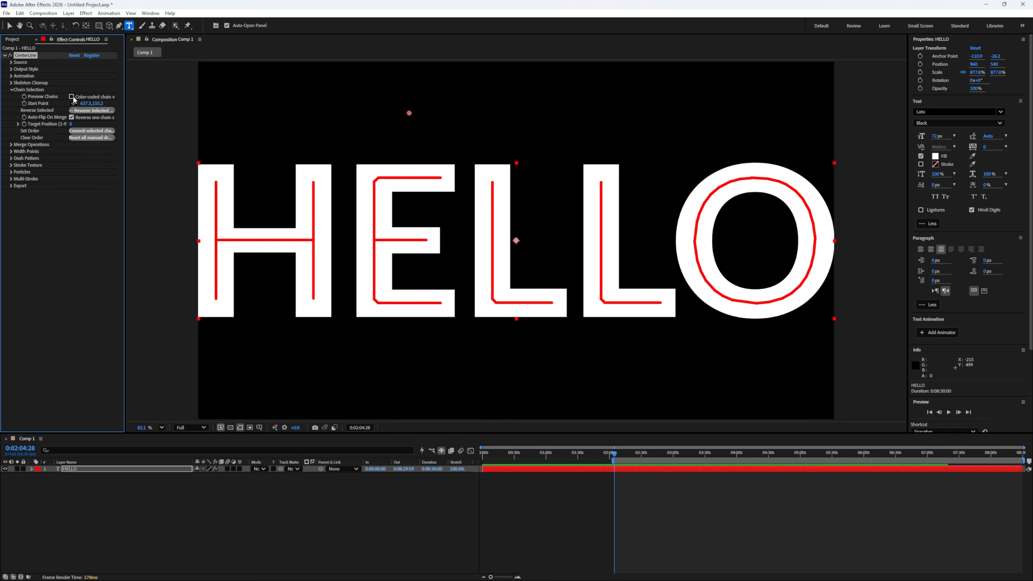
pyautogui.click(71, 96)
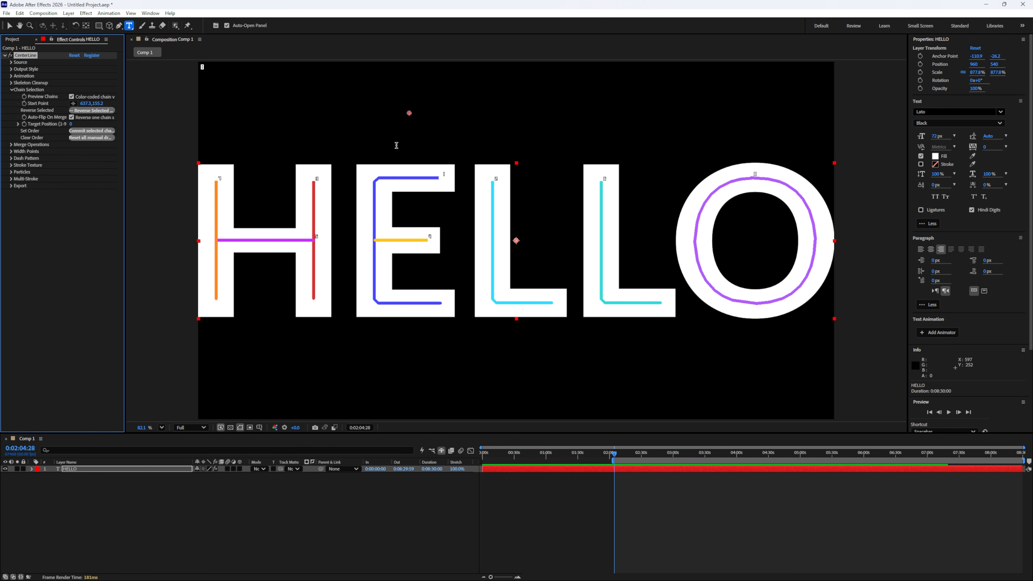
# - Move the chain Start Point around the HELLO letters to see how the chain order changes
pyautogui.press('v')
pyautogui.moveTo(409, 113); pyautogui.dragTo(246, 119)
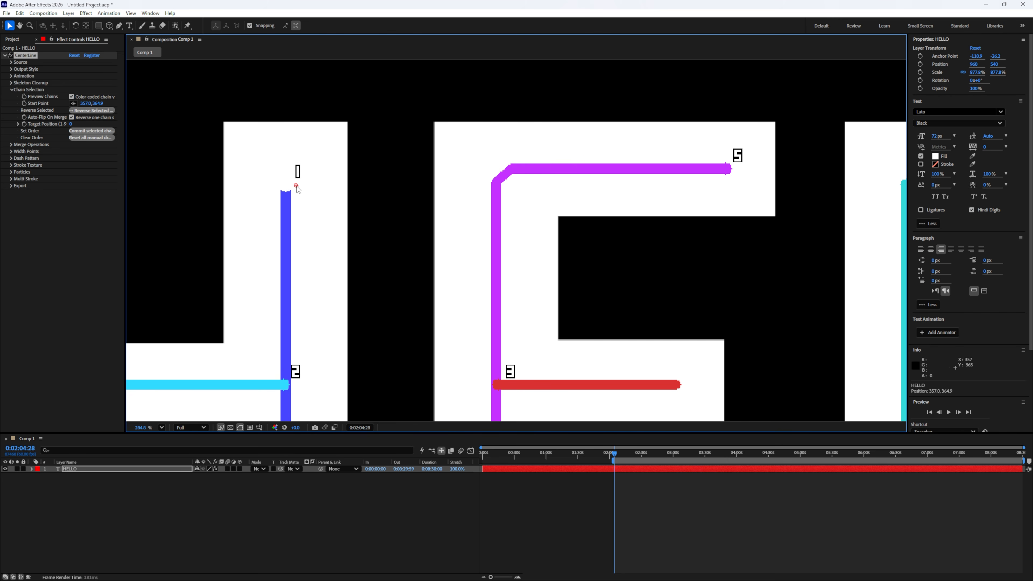
pyautogui.moveTo(296, 188); pyautogui.dragTo(751, 159)
pyautogui.moveTo(743, 347); pyautogui.dragTo(738, 358)
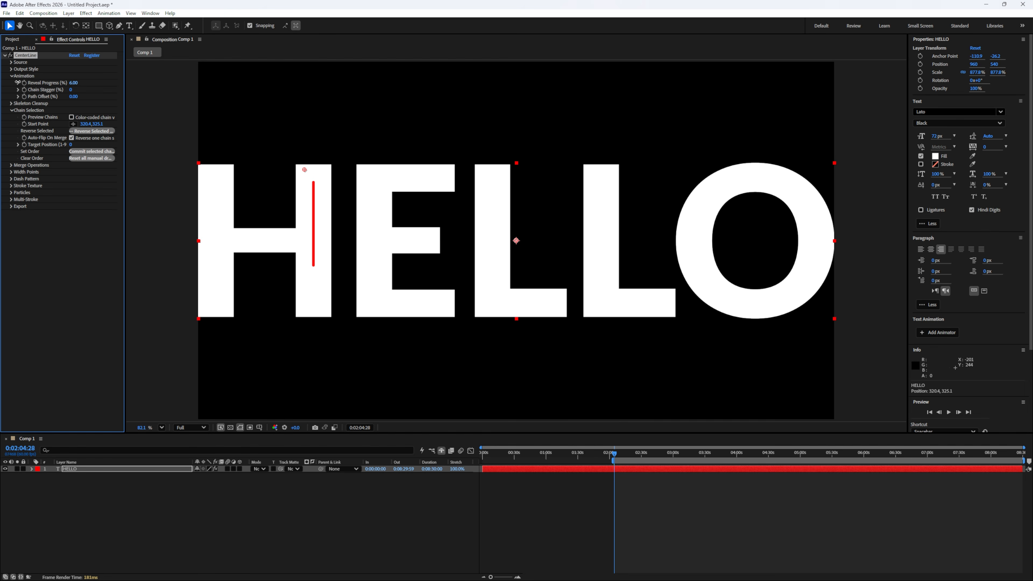
# - Set HELLO's Reveal Progress to 20 and toggle Auto-Flip On Merge
pyautogui.moveTo(73, 83); pyautogui.dragTo(75, 83)
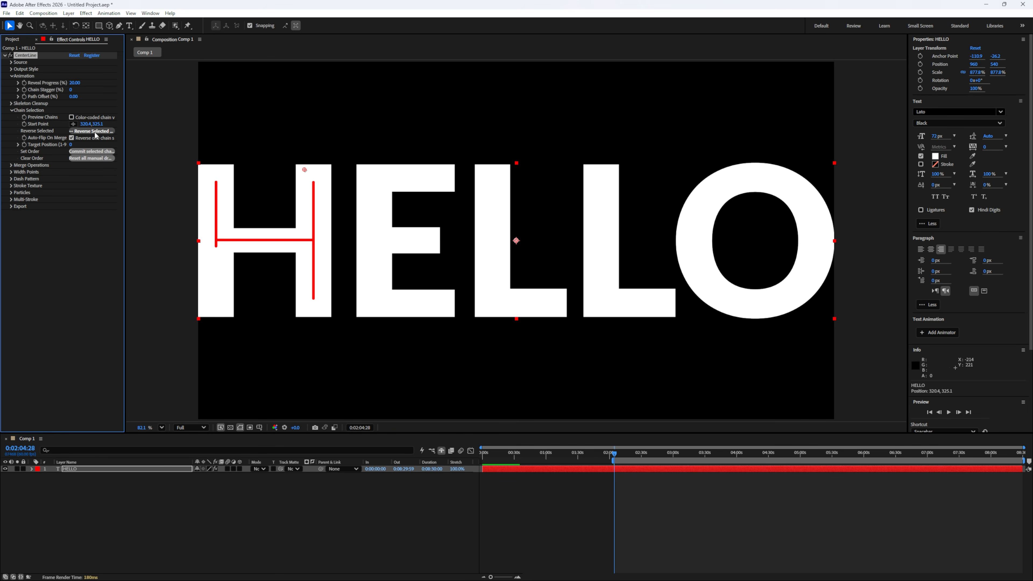
pyautogui.click(73, 139)
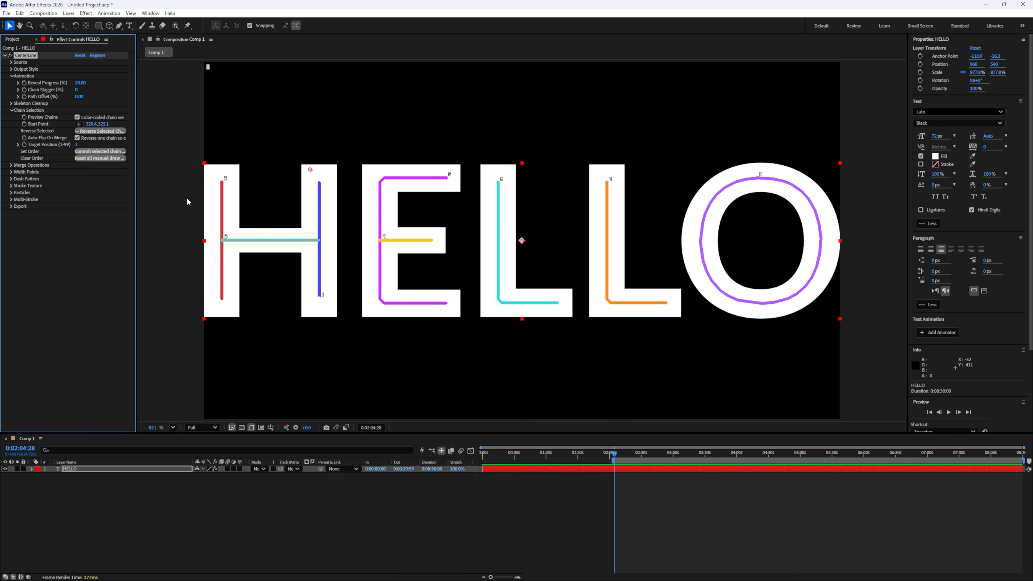
# - Commit the selected HELLO chain to Target Position 5 and clear all manual drawing orders
pyautogui.click(77, 144)
pyautogui.write('5')
pyautogui.click(94, 151)
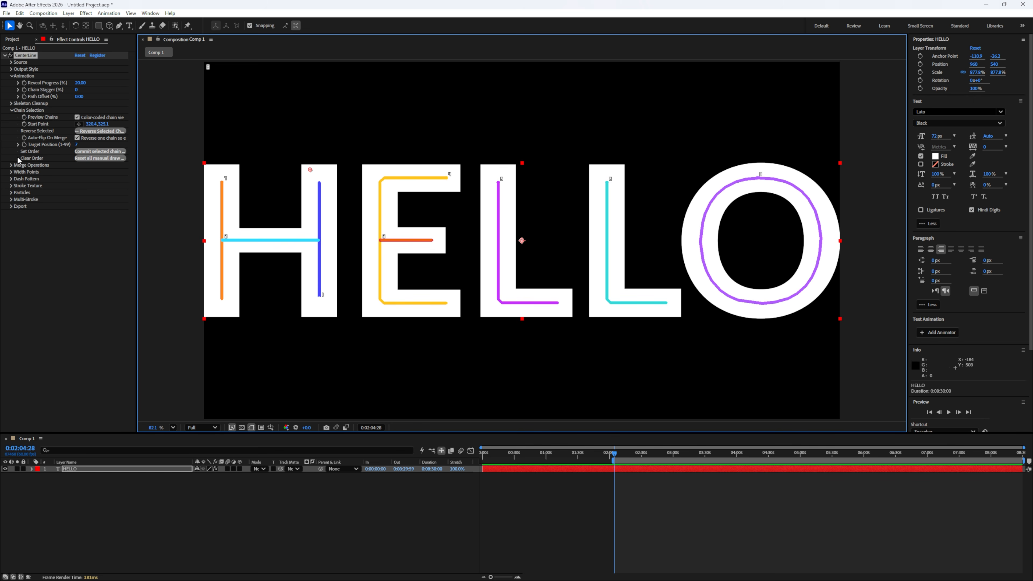
pyautogui.click(91, 159)
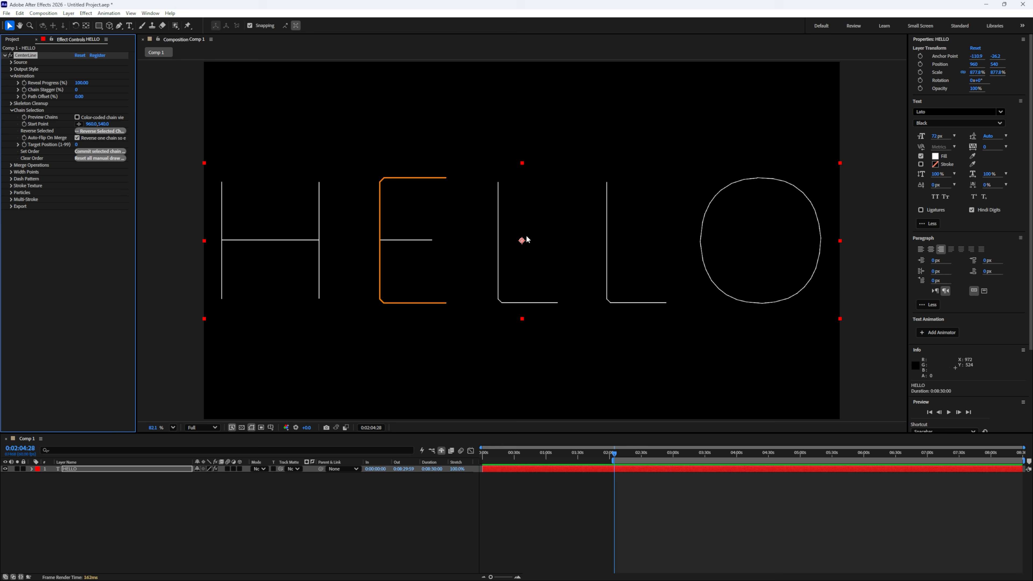
# - Place the Start Point just above the H's left stem and turn on Preview Chains for HELLO
pyautogui.moveTo(522, 241); pyautogui.dragTo(229, 166)
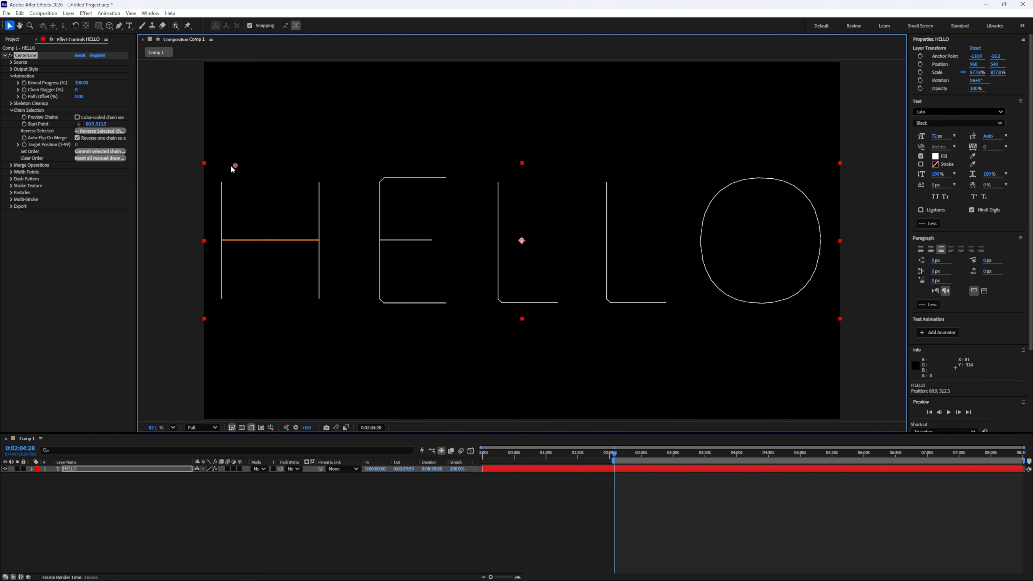
pyautogui.click(12, 110)
pyautogui.click(11, 75)
pyautogui.click(11, 83)
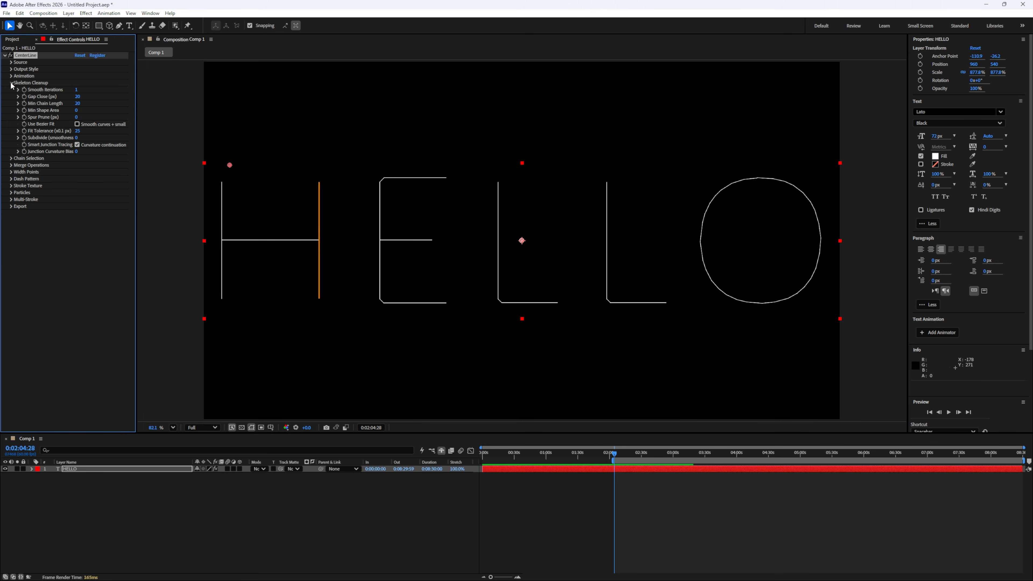
pyautogui.click(12, 83)
pyautogui.click(12, 83)
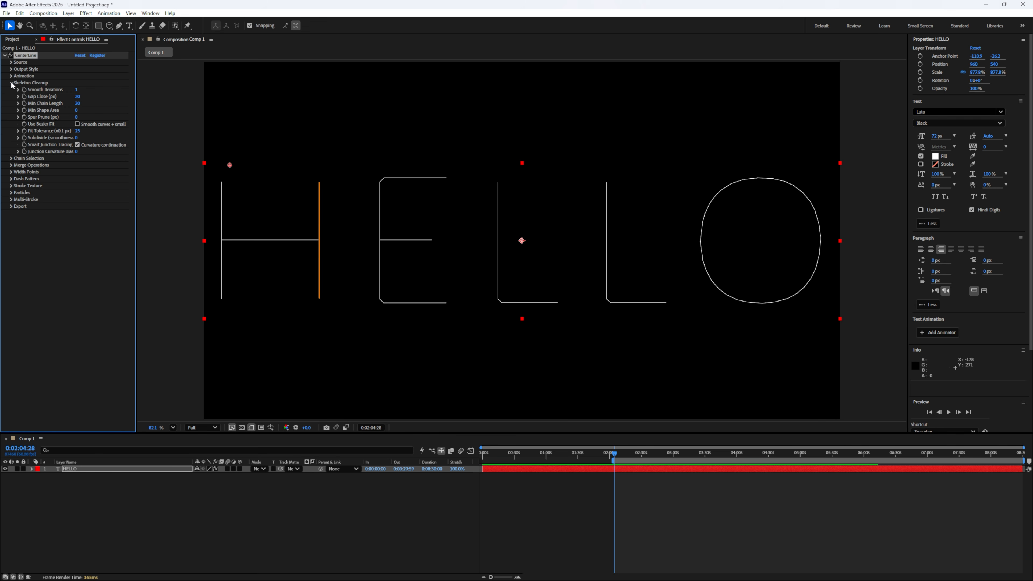
pyautogui.click(11, 82)
pyautogui.click(12, 96)
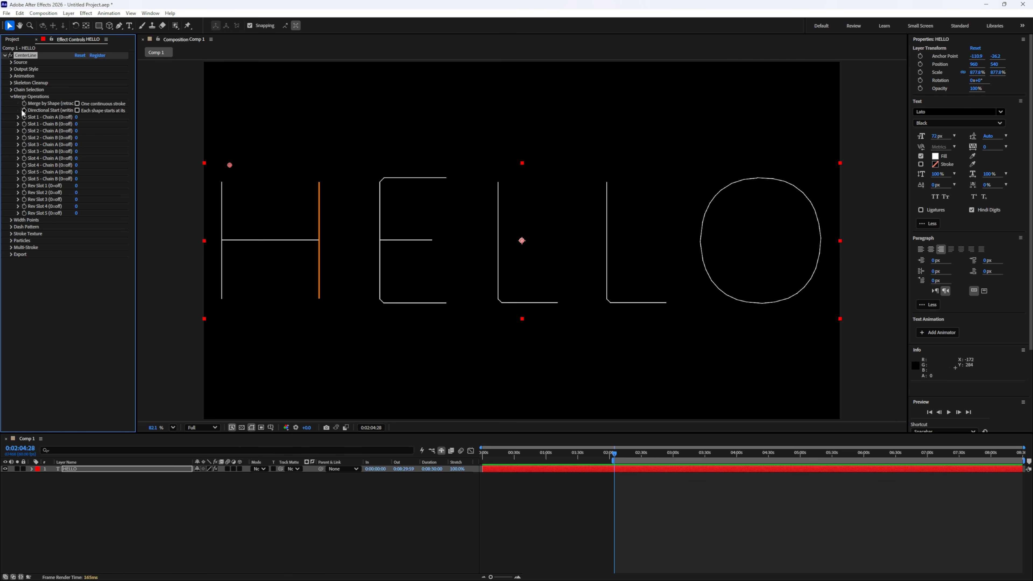
pyautogui.click(11, 89)
pyautogui.click(77, 96)
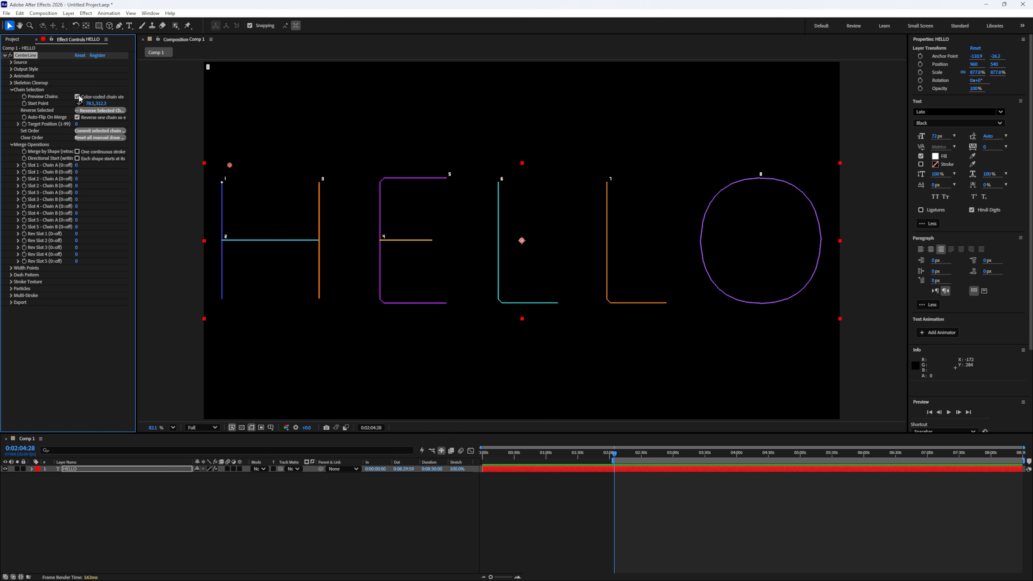
# - Toggle Merge by Shape on HELLO to compare separate and merged chains, leaving it enabled
pyautogui.click(78, 151)
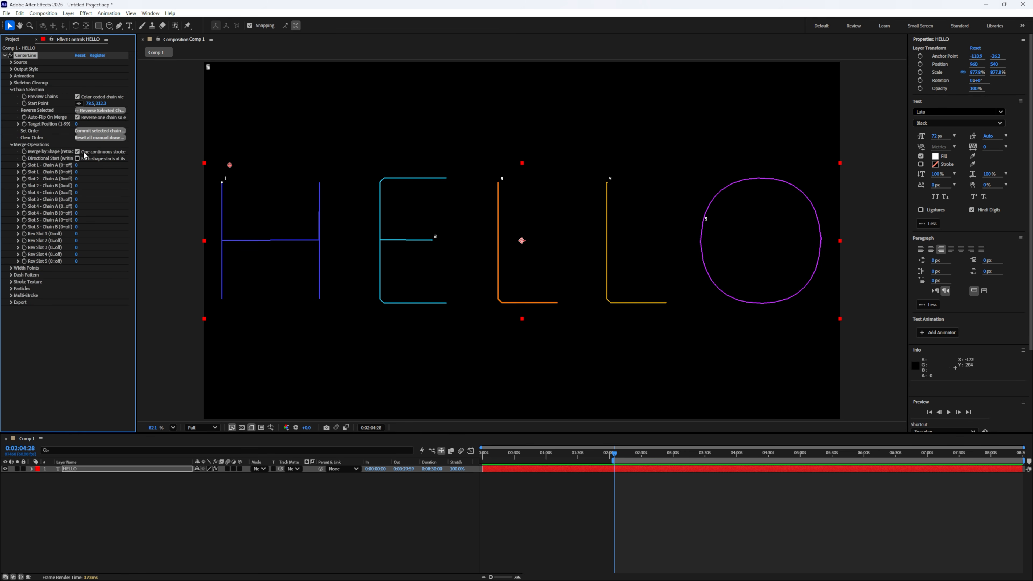
pyautogui.click(83, 153)
pyautogui.click(83, 154)
pyautogui.click(84, 153)
pyautogui.scroll(2, 186, 61)
pyautogui.scroll(1, 227, 76)
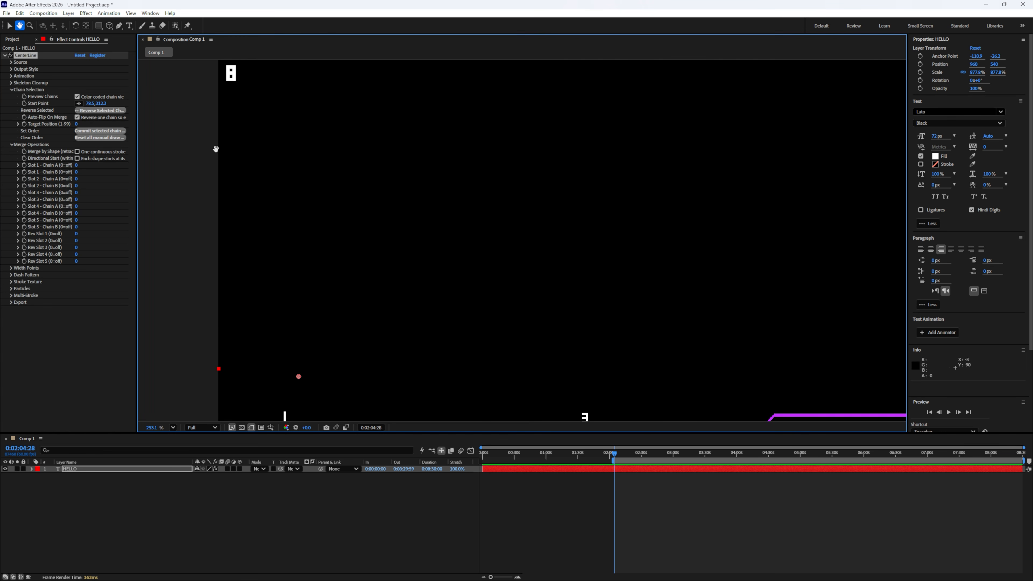
pyautogui.click(117, 480)
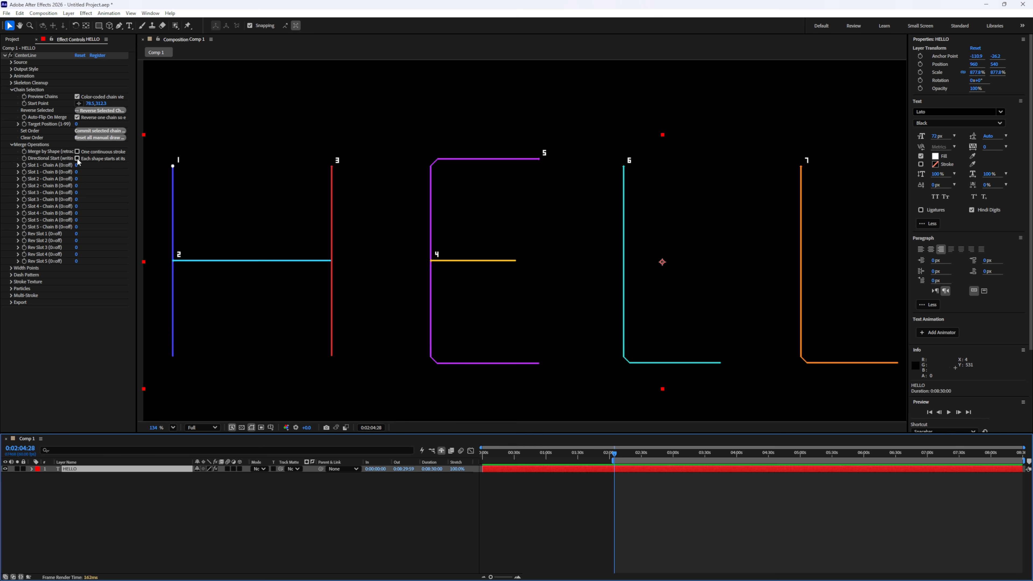
pyautogui.click(79, 152)
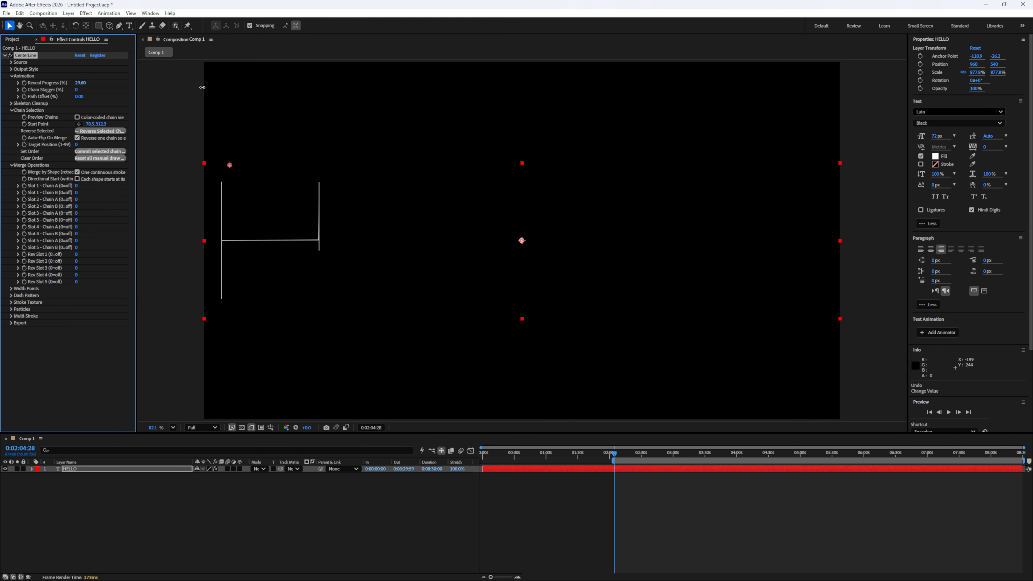
# - Try moving the Start Point, undo it, and move it between the two Ls with Directional Start enabled
pyautogui.moveTo(202, 87); pyautogui.dragTo(447, 106)
pyautogui.hotkey('ctrl', 'z')
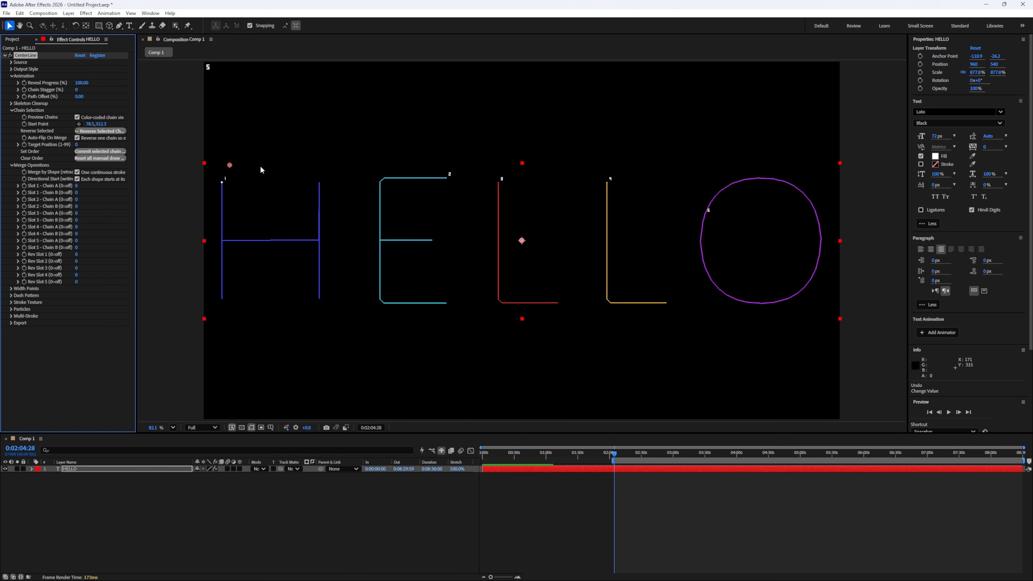
pyautogui.moveTo(230, 166); pyautogui.dragTo(576, 184)
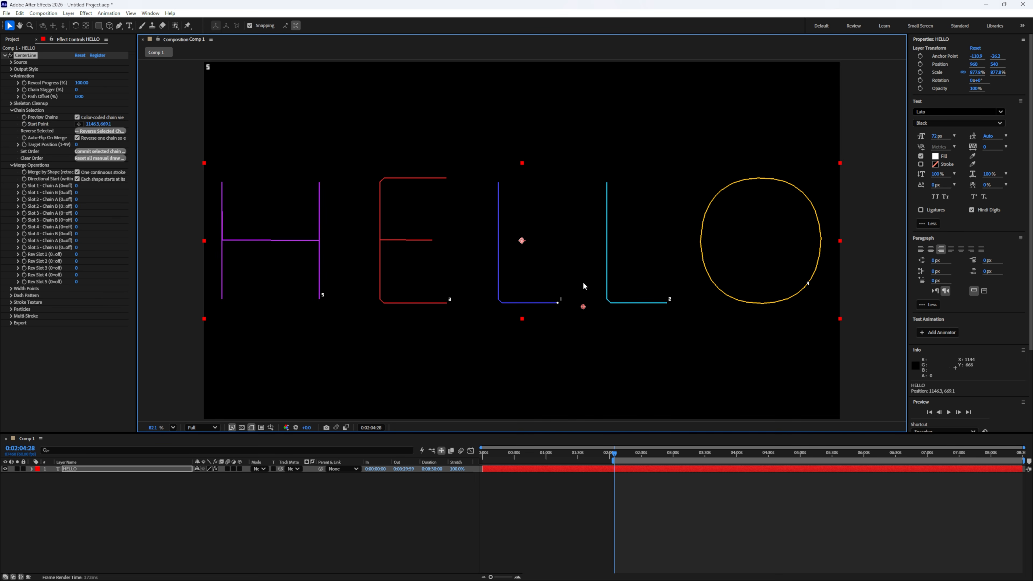
# - Turn off Merge by Shape and merge chains 1 and 3 using Slot 1's Chain A and Chain B
pyautogui.click(77, 172)
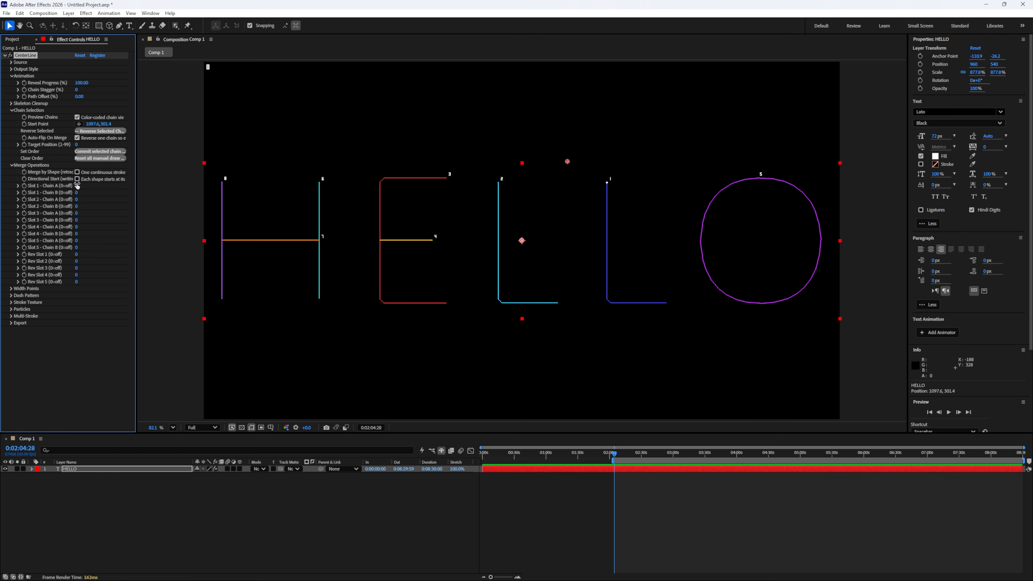
pyautogui.click(77, 186)
pyautogui.write('1')
pyautogui.press('Return')
pyautogui.click(76, 193)
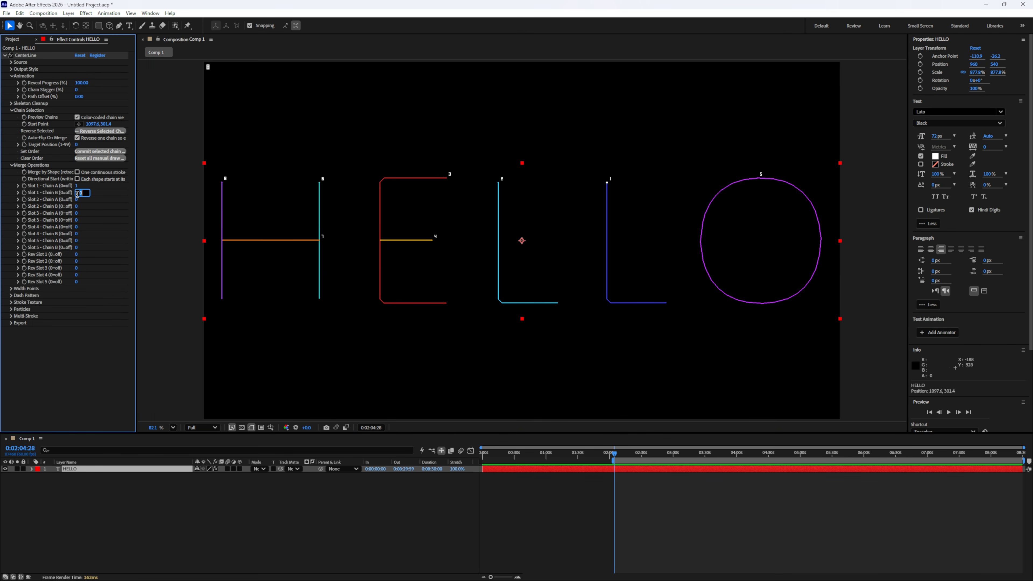
pyautogui.write('3')
pyautogui.press('Return')
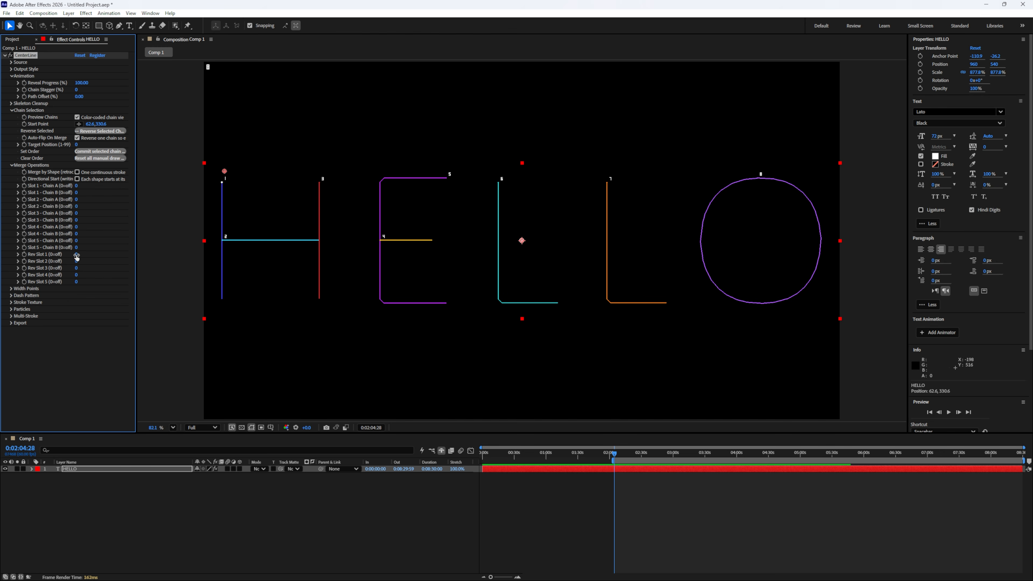
# - Reverse two of the H's chains by setting Rev Slot 1 to 2 and Rev Slot 2 to 3
pyautogui.click(77, 254)
pyautogui.write('2')
pyautogui.press('Return')
pyautogui.click(77, 261)
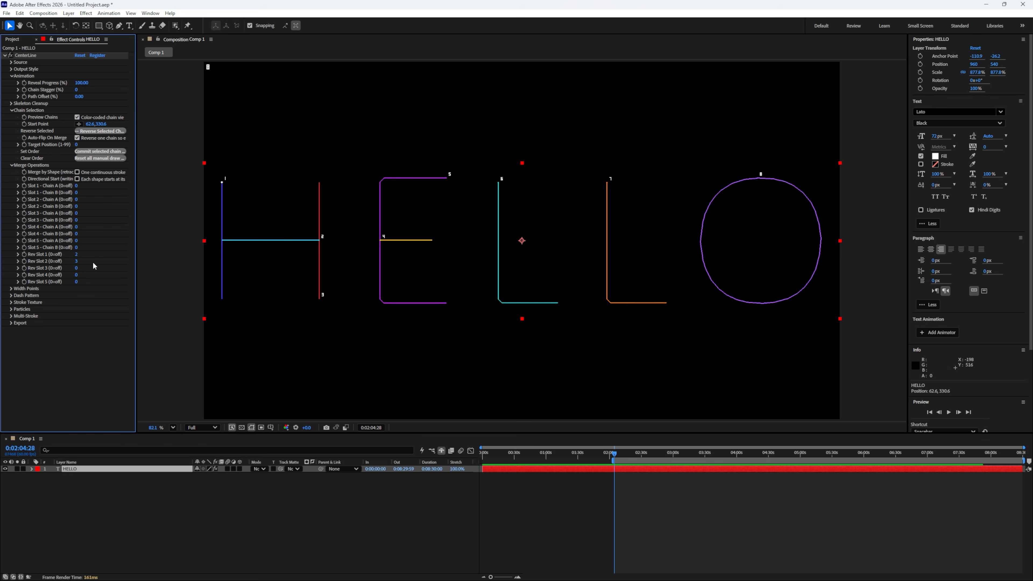
# - Reset Rev Slot 1 and Rev Slot 2 to 0 and collapse the Merge Operations, Chain Selection and Animation settings
pyautogui.moveTo(78, 264); pyautogui.dragTo(63, 259)
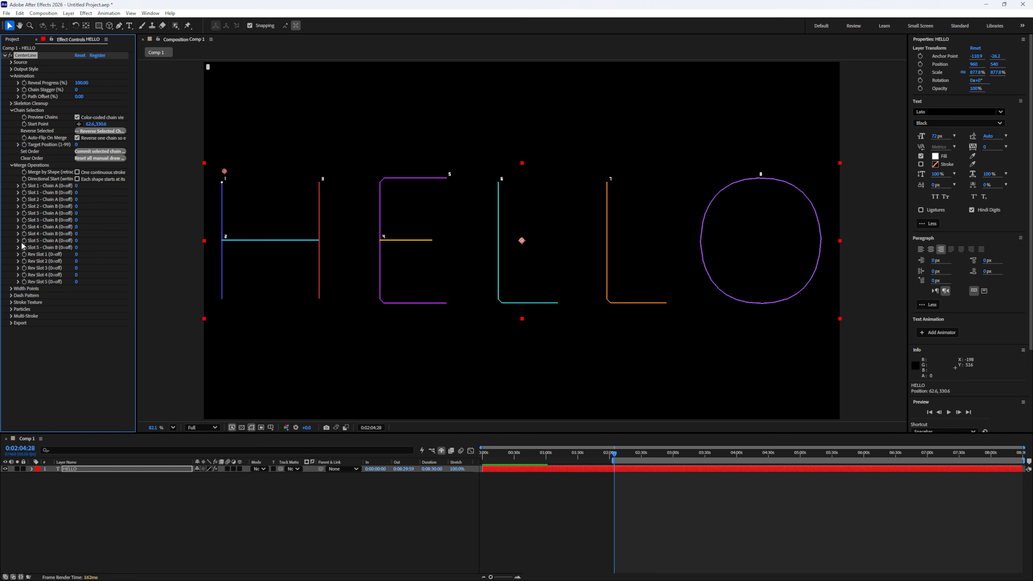
pyautogui.click(12, 166)
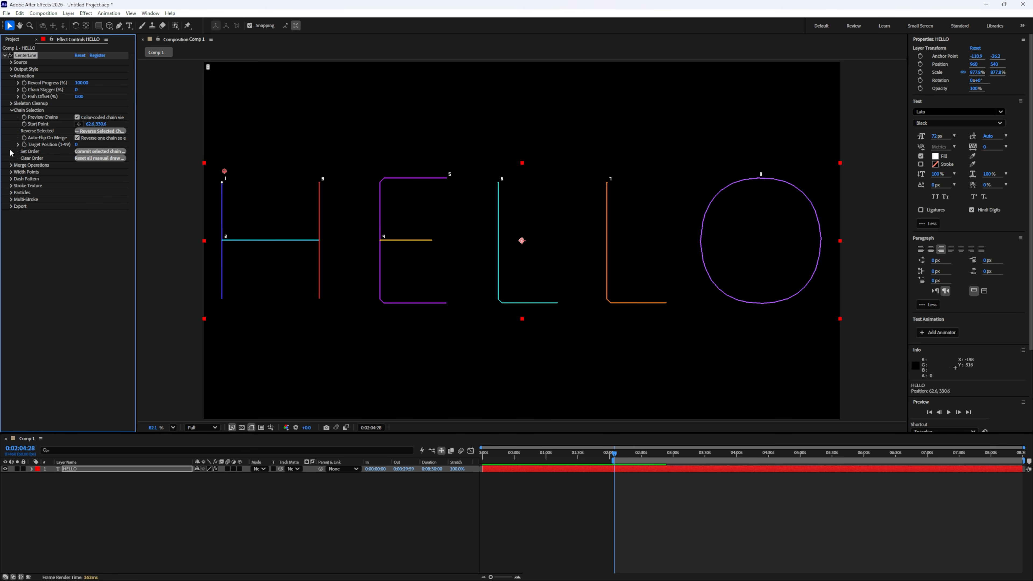
pyautogui.click(11, 111)
pyautogui.click(12, 77)
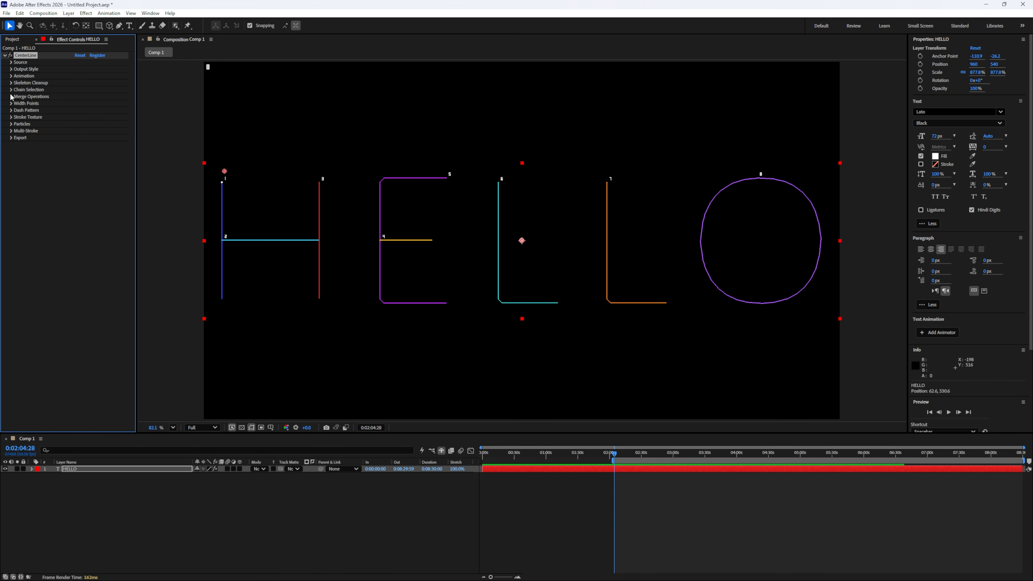
pyautogui.click(11, 97)
pyautogui.click(11, 96)
pyautogui.click(10, 90)
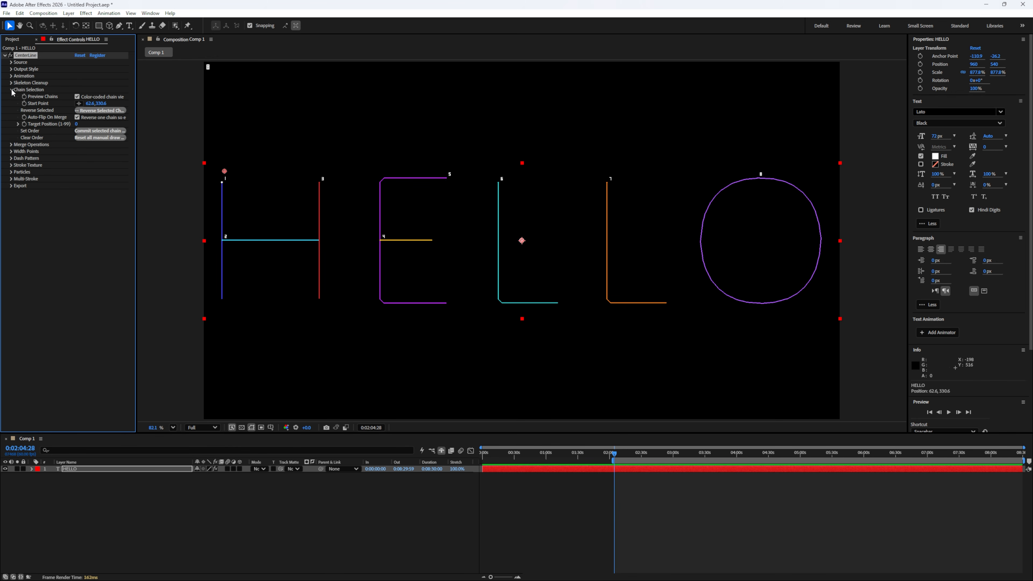
pyautogui.click(11, 90)
# - Vary HELLO's stroke with width points, placing WP 8 on the O with width 16, and scrub Reveal Progress down to preview it
pyautogui.click(11, 103)
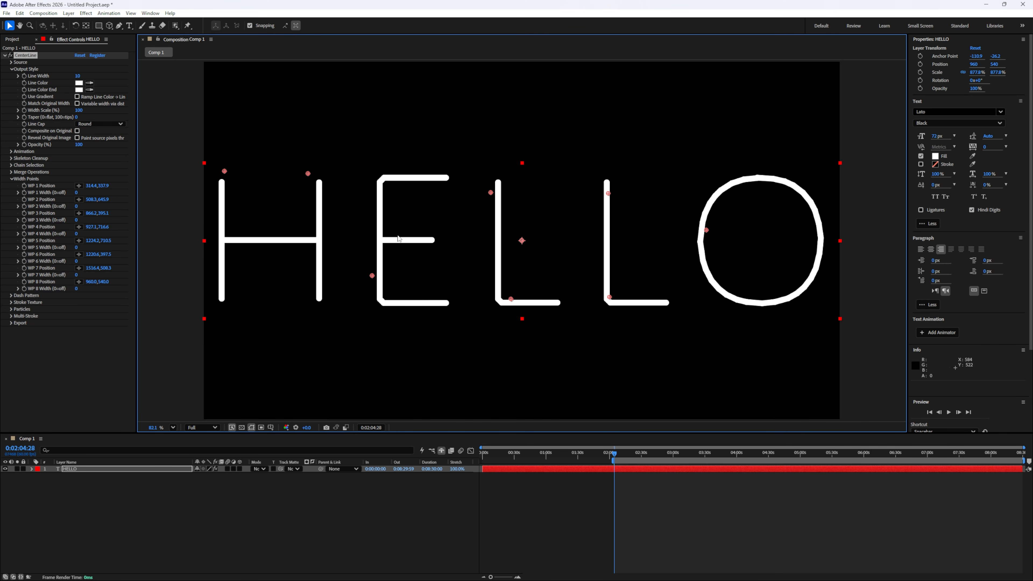
pyautogui.moveTo(522, 240); pyautogui.dragTo(811, 280)
pyautogui.moveTo(76, 193)
pyautogui.mouseDown()
pyautogui.moveTo(86, 193)
pyautogui.moveTo(85, 209)
pyautogui.moveTo(53, 208)
pyautogui.mouseUp()
pyautogui.moveTo(76, 220)
pyautogui.mouseDown()
pyautogui.moveTo(97, 247)
pyautogui.moveTo(54, 262)
pyautogui.moveTo(100, 275)
pyautogui.mouseUp()
pyautogui.moveTo(76, 289); pyautogui.dragTo(80, 289)
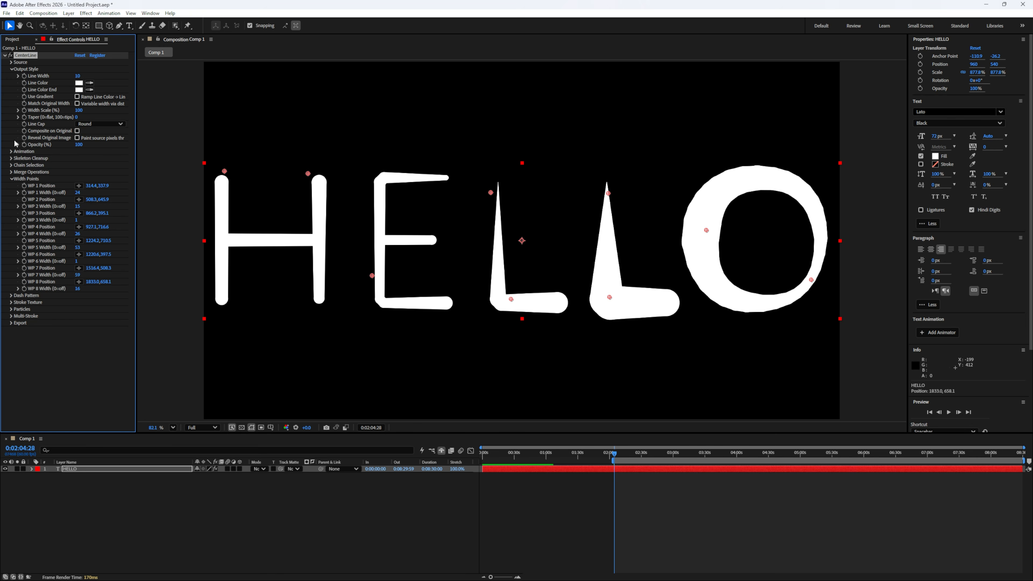
pyautogui.click(12, 151)
pyautogui.moveTo(68, 163)
pyautogui.mouseDown()
pyautogui.moveTo(26, 166)
pyautogui.moveTo(53, 166)
pyautogui.mouseUp()
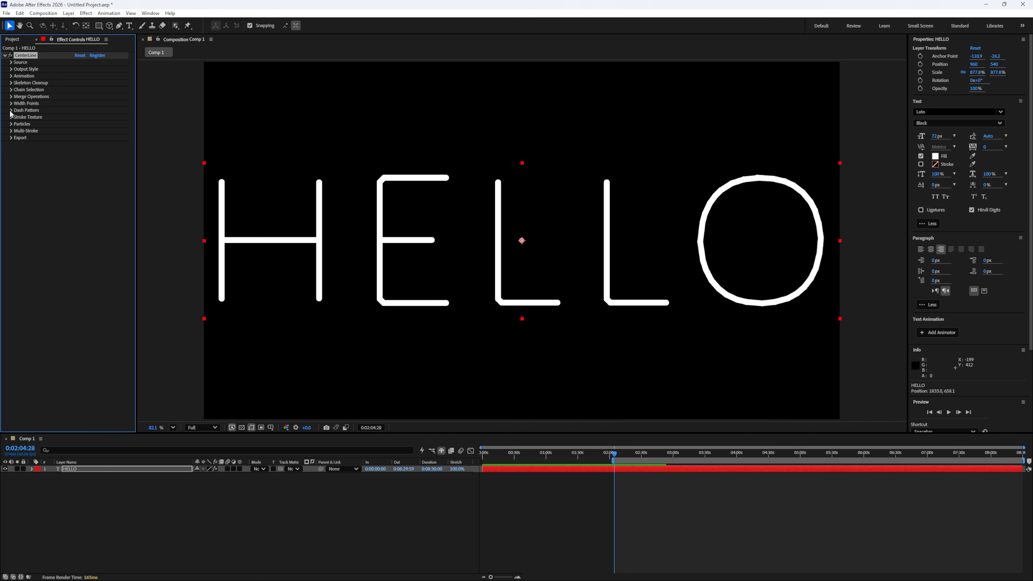
# - Enable dashes on HELLO with Dash Length 16 and Gap Length 98, and animate the dash Offset to 310
pyautogui.click(11, 110)
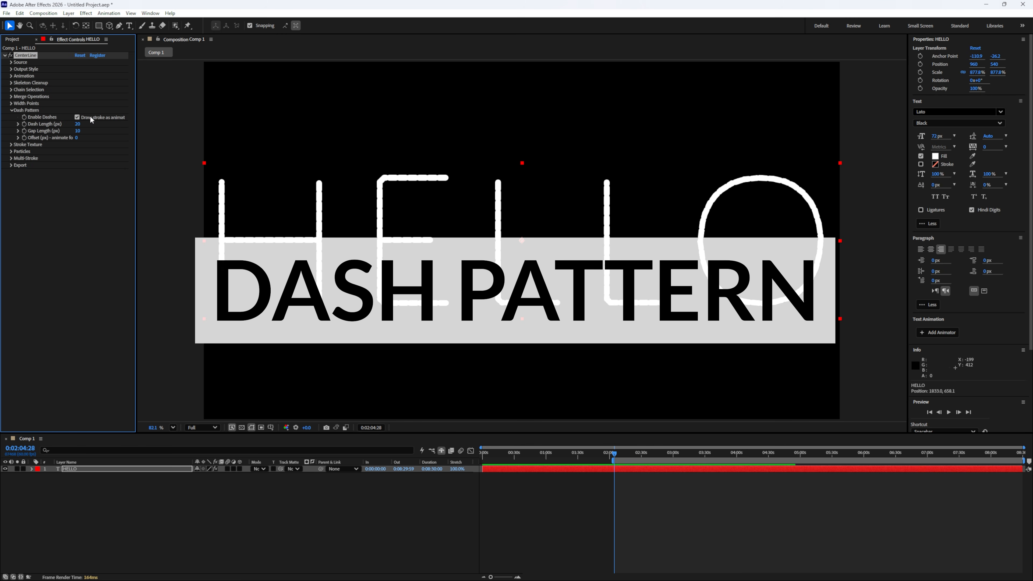
pyautogui.click(77, 117)
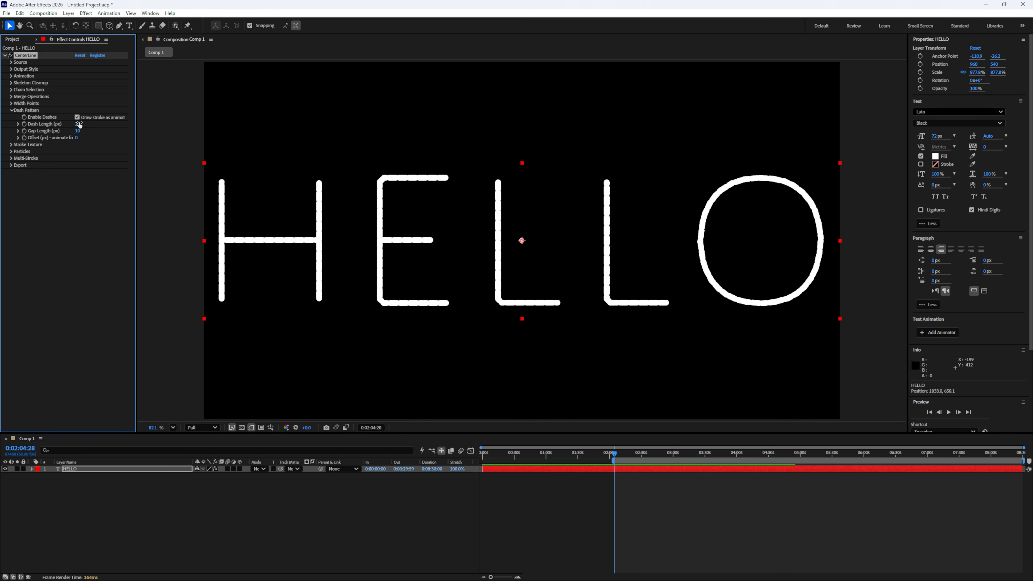
pyautogui.moveTo(71, 124)
pyautogui.mouseDown()
pyautogui.moveTo(92, 130)
pyautogui.moveTo(70, 132)
pyautogui.mouseUp()
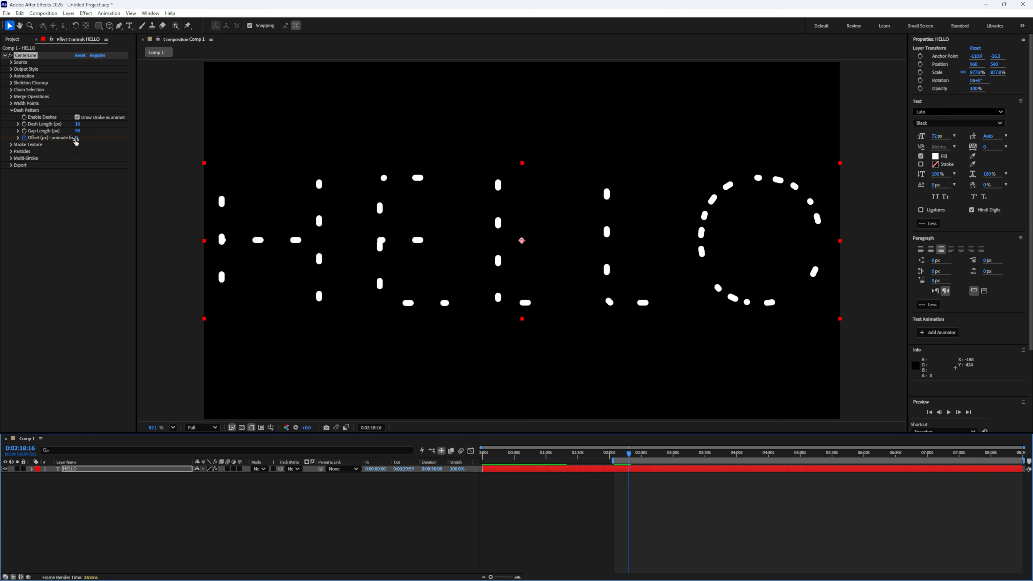
pyautogui.moveTo(76, 139); pyautogui.dragTo(122, 138)
pyautogui.click(631, 455)
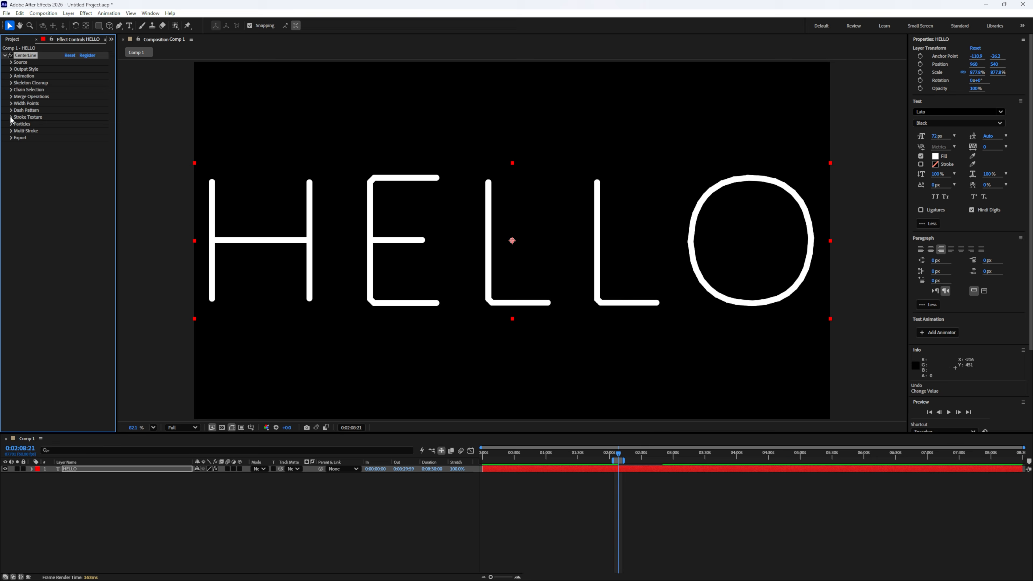
# - Roughen HELLO's stroke texture with Roughness Amount 100 and Roughness Scale 155, checking the edges up close and refitting the view
pyautogui.click(11, 117)
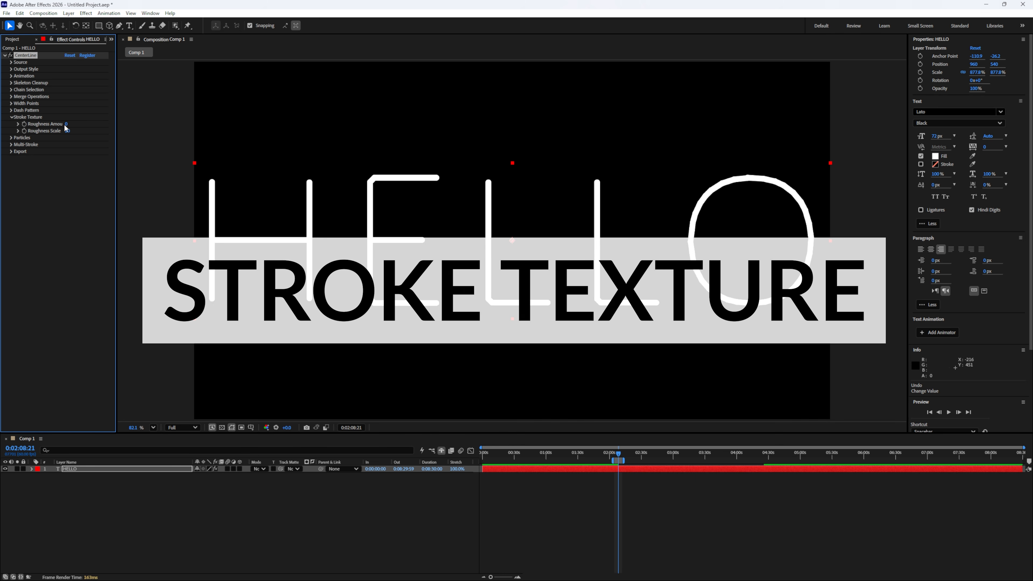
pyautogui.moveTo(73, 124)
pyautogui.mouseDown()
pyautogui.moveTo(285, 131)
pyautogui.moveTo(208, 143)
pyautogui.moveTo(366, 149)
pyautogui.mouseUp()
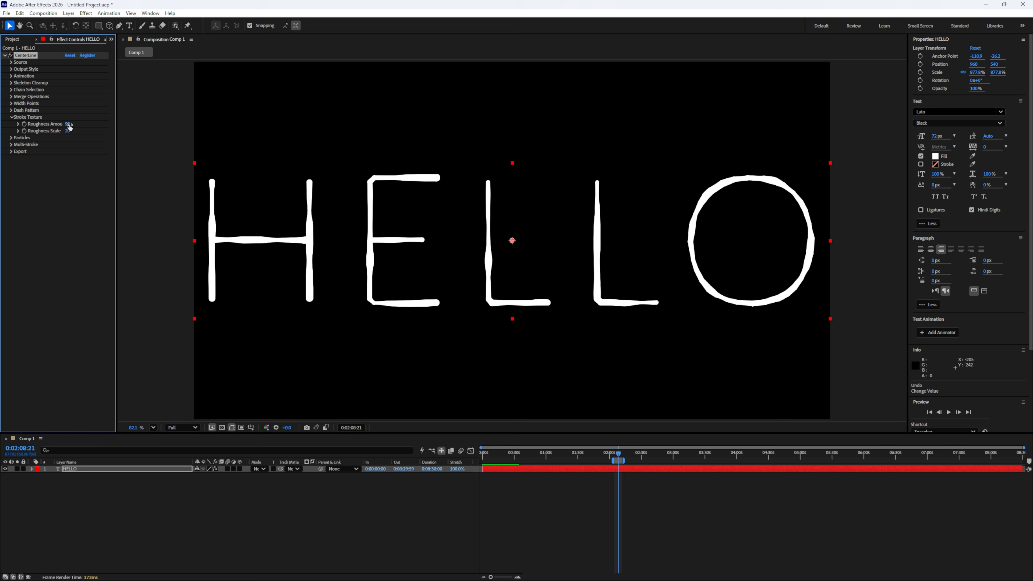
pyautogui.scroll(1, 376, 238)
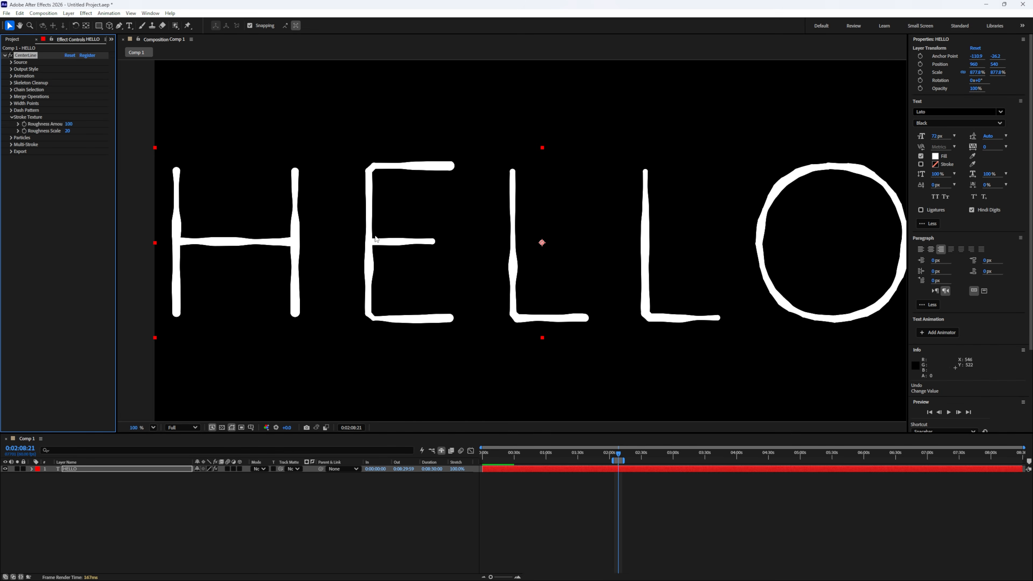
pyautogui.scroll(2, 376, 239)
pyautogui.moveTo(84, 131)
pyautogui.mouseDown()
pyautogui.moveTo(189, 134)
pyautogui.moveTo(174, 263)
pyautogui.mouseUp()
pyautogui.click(153, 427)
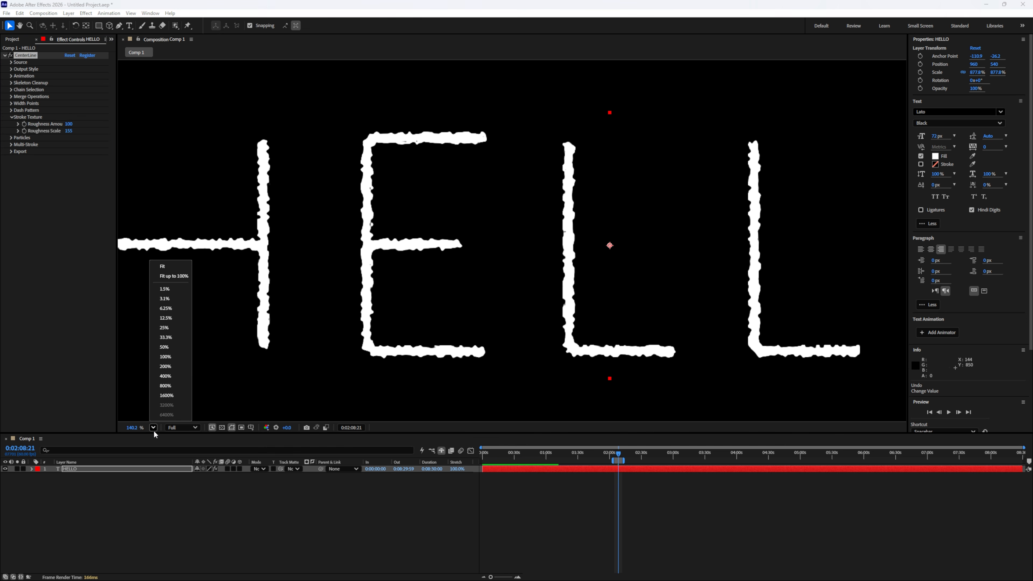
pyautogui.click(165, 269)
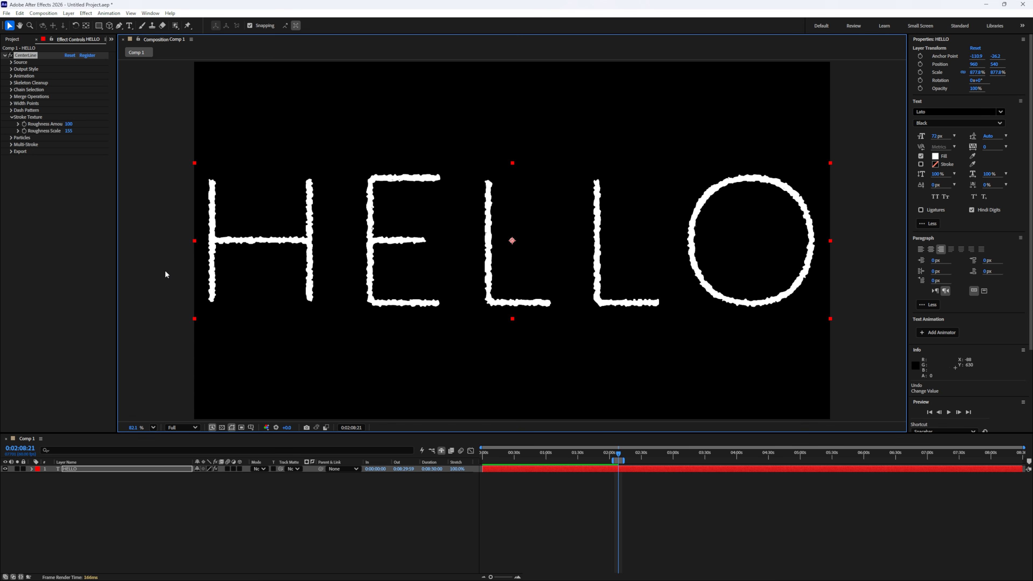
# - Enable Particles along HELLO's strokes and set the Line Width to 2
pyautogui.click(12, 117)
pyautogui.click(12, 124)
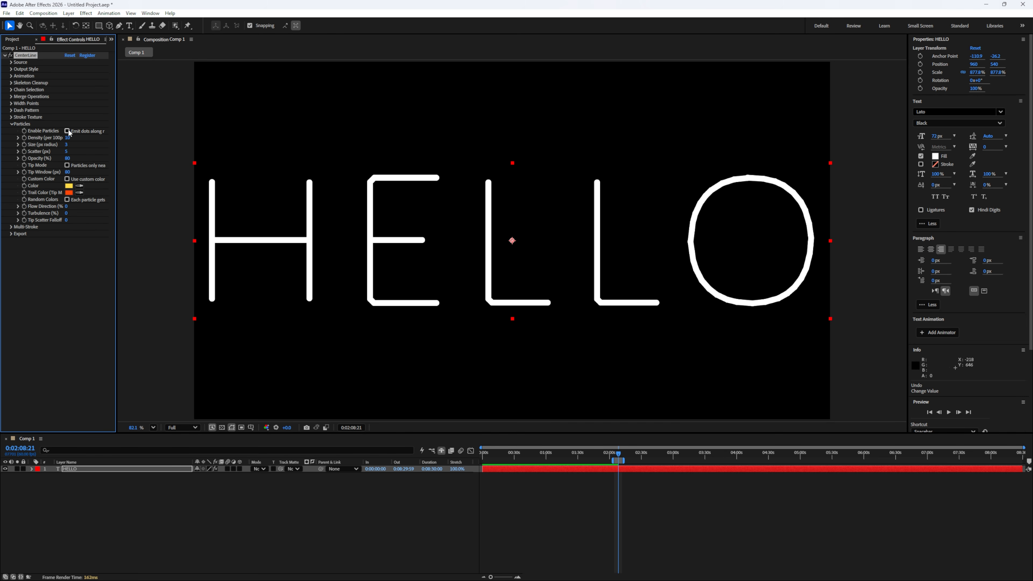
pyautogui.click(67, 131)
pyautogui.click(11, 69)
pyautogui.click(70, 76)
pyautogui.write('2')
pyautogui.press('Return')
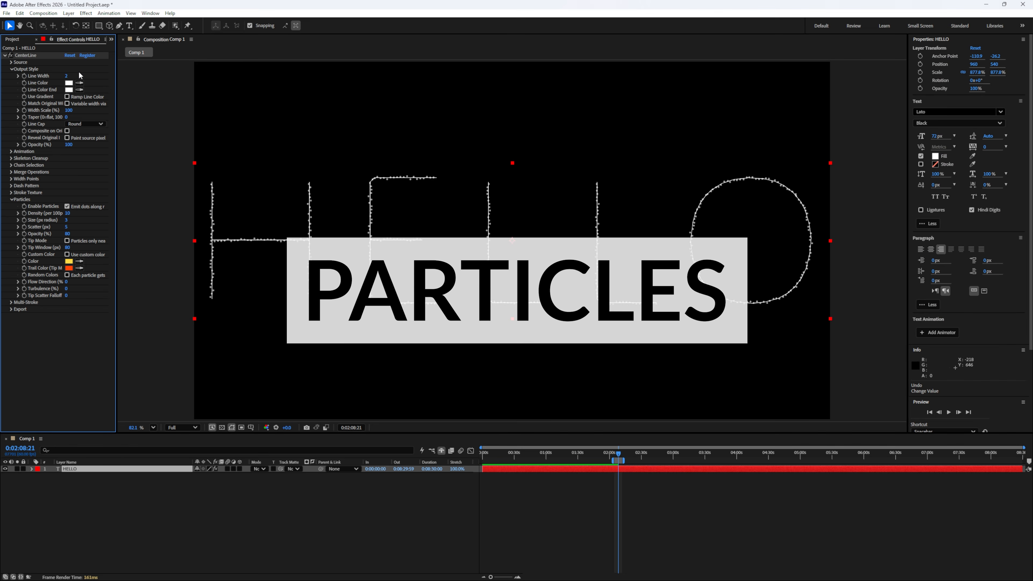
# - Toggle Enable Particles to compare HELLO with and without the dots, leaving it enabled
pyautogui.click(69, 206)
pyautogui.click(69, 207)
pyautogui.click(69, 206)
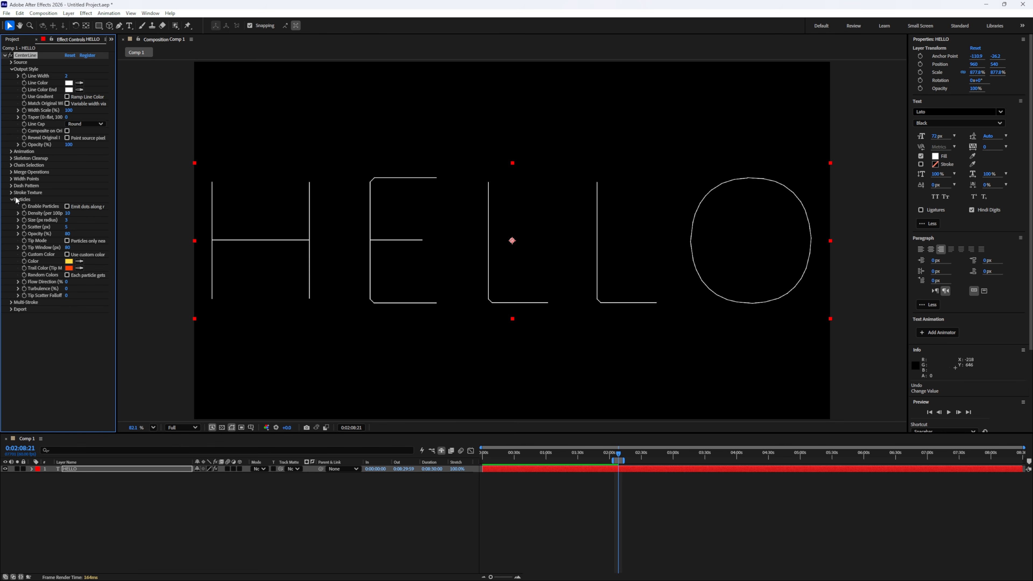
pyautogui.click(68, 207)
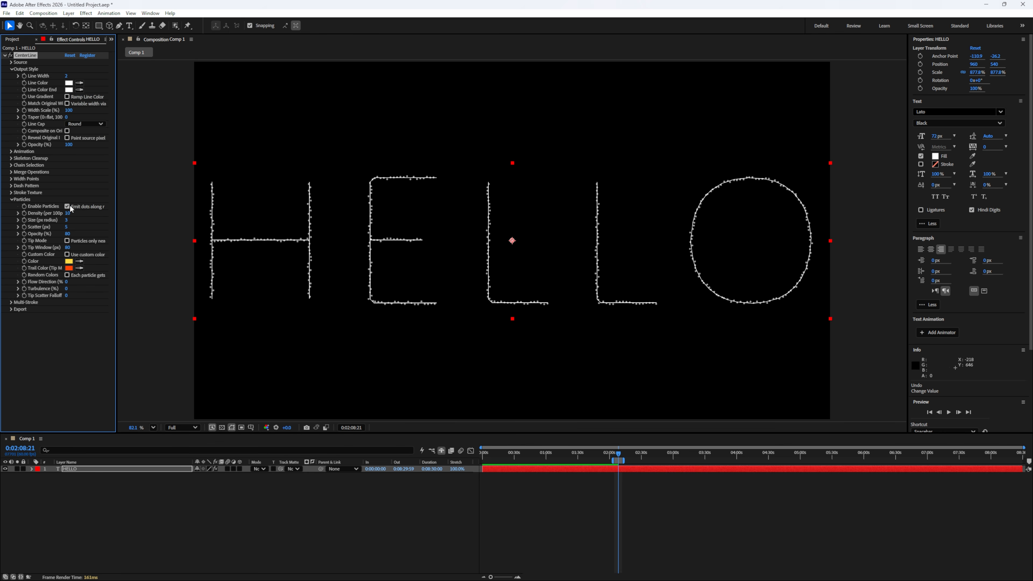
pyautogui.click(68, 206)
pyautogui.click(68, 206)
pyautogui.click(68, 207)
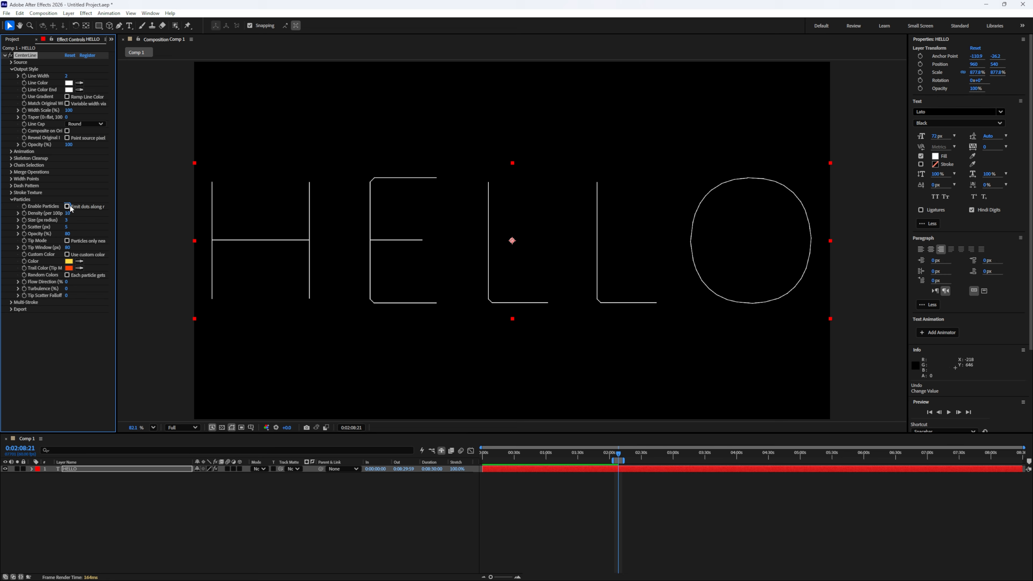
pyautogui.click(68, 206)
pyautogui.click(68, 206)
pyautogui.click(69, 206)
# - Set the particles' Density to 100, Size to 5 and Opacity to 100%, and spread them out with a much larger Scatter
pyautogui.moveTo(73, 213); pyautogui.dragTo(161, 208)
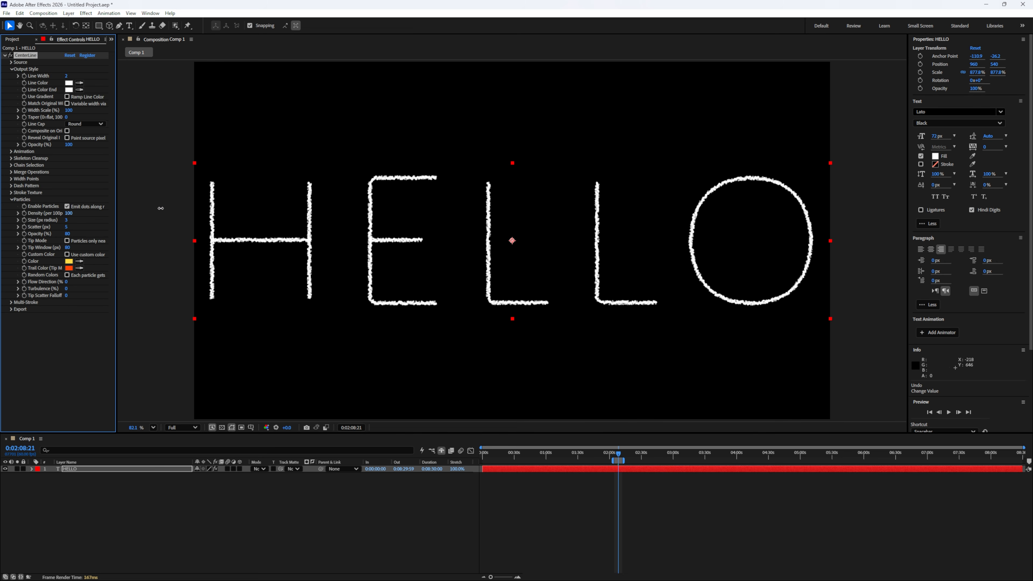
pyautogui.moveTo(66, 227)
pyautogui.mouseDown()
pyautogui.moveTo(130, 226)
pyautogui.moveTo(86, 233)
pyautogui.moveTo(107, 231)
pyautogui.mouseUp()
pyautogui.moveTo(67, 234); pyautogui.dragTo(91, 249)
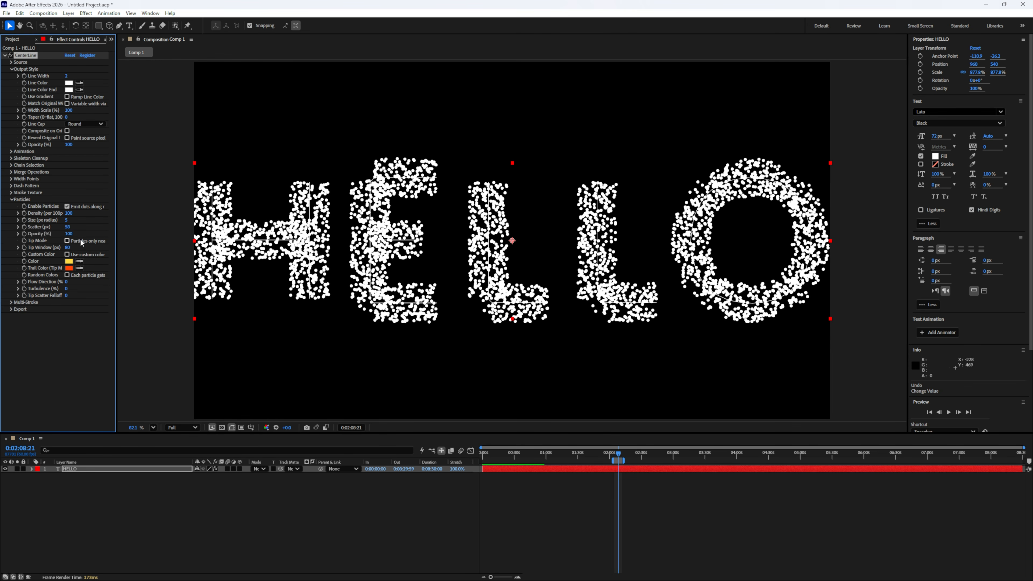
# - Enable Tip Mode with a Tip Window of 200 px and Scatter of 19, scrubbing Reveal Progress to 87
pyautogui.click(67, 240)
pyautogui.click(11, 151)
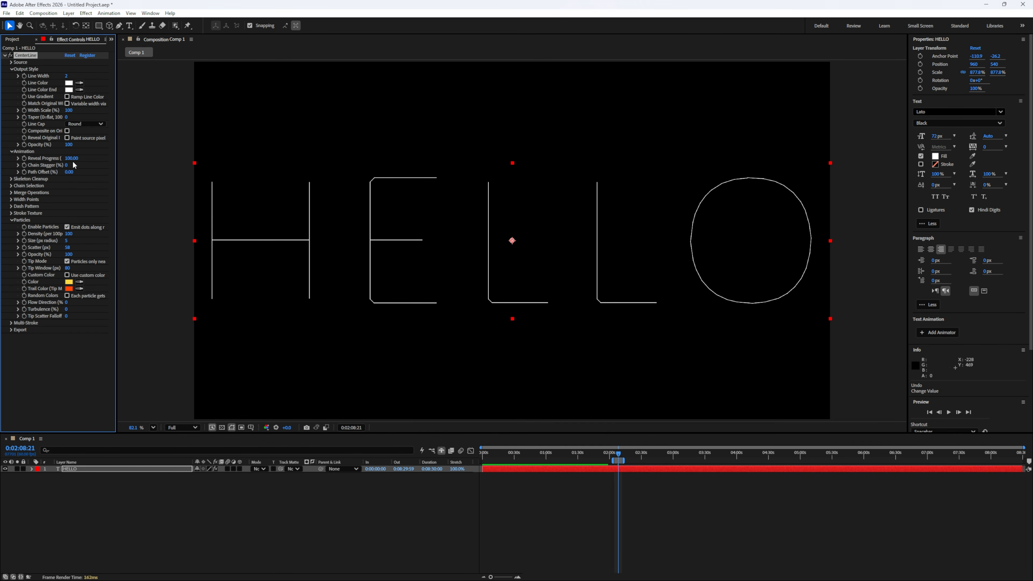
pyautogui.moveTo(72, 159)
pyautogui.mouseDown()
pyautogui.moveTo(35, 158)
pyautogui.moveTo(375, 168)
pyautogui.mouseUp()
pyautogui.moveTo(68, 268); pyautogui.dragTo(314, 265)
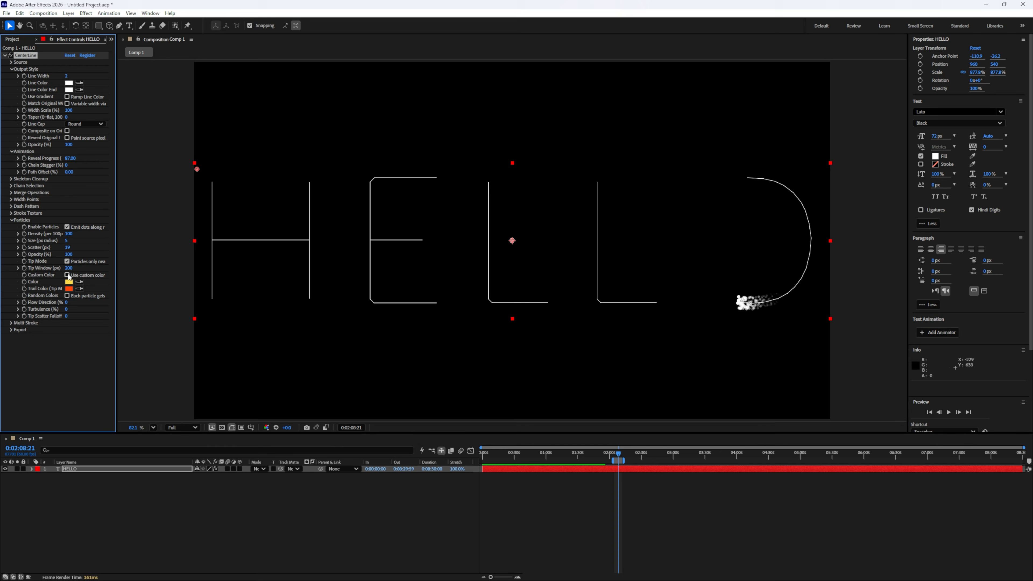
# - Give the tip particles a red custom color with an orange trail, preview the reveal, and enable Random Colors
pyautogui.click(71, 276)
pyautogui.moveTo(70, 158)
pyautogui.mouseDown()
pyautogui.moveTo(51, 159)
pyautogui.moveTo(62, 158)
pyautogui.mouseUp()
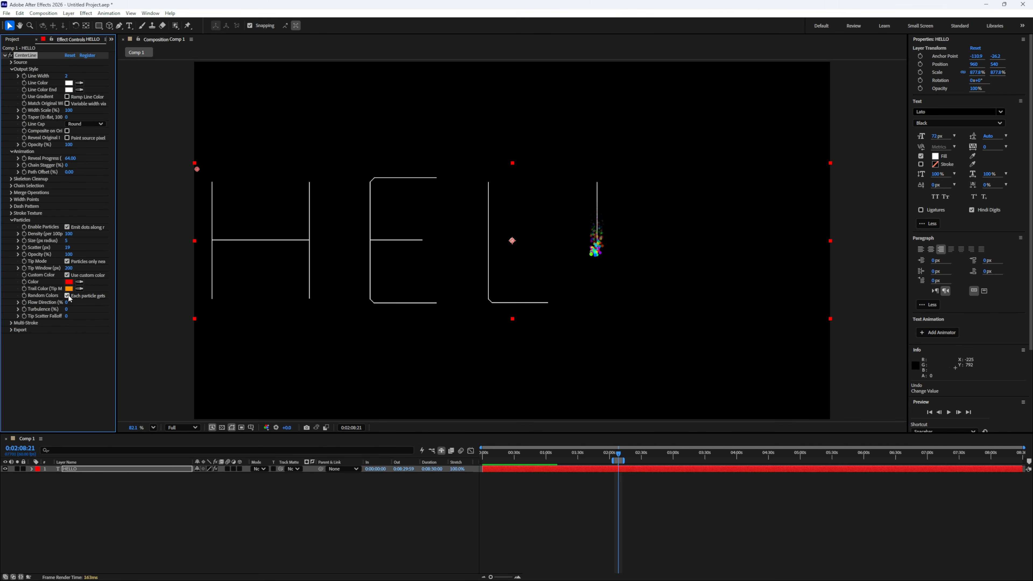
pyautogui.click(68, 296)
# - Set the particles' Flow Direction to 100% and raise the Turbulence, scrubbing Reveal Progress to preview the motion
pyautogui.moveTo(67, 302); pyautogui.dragTo(151, 302)
pyautogui.moveTo(73, 158); pyautogui.dragTo(65, 161)
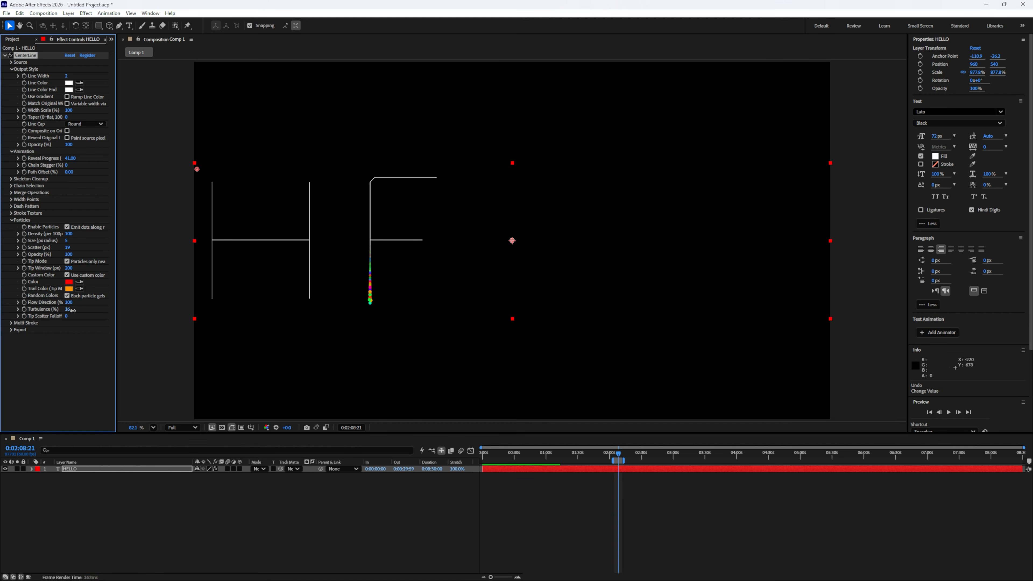
pyautogui.moveTo(67, 309); pyautogui.dragTo(106, 308)
pyautogui.moveTo(71, 159); pyautogui.dragTo(196, 158)
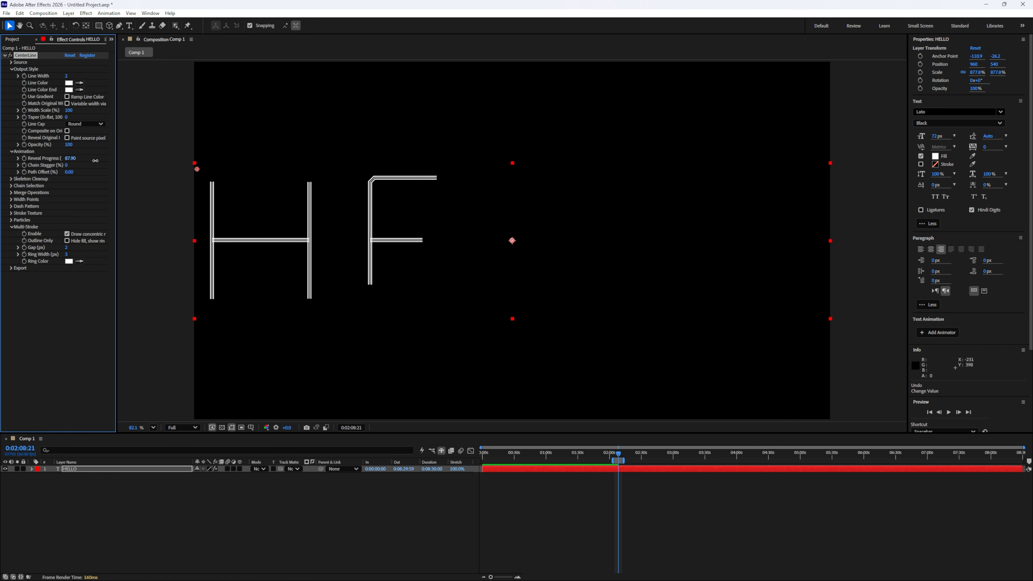
# - Return Reveal Progress to 100 and show only the Multi-Stroke outlines with Gap 50 px and Ring Width 12 px
pyautogui.moveTo(96, 160); pyautogui.dragTo(171, 162)
pyautogui.moveTo(66, 247)
pyautogui.mouseDown()
pyautogui.moveTo(85, 247)
pyautogui.moveTo(70, 254)
pyautogui.mouseUp()
pyautogui.click(67, 241)
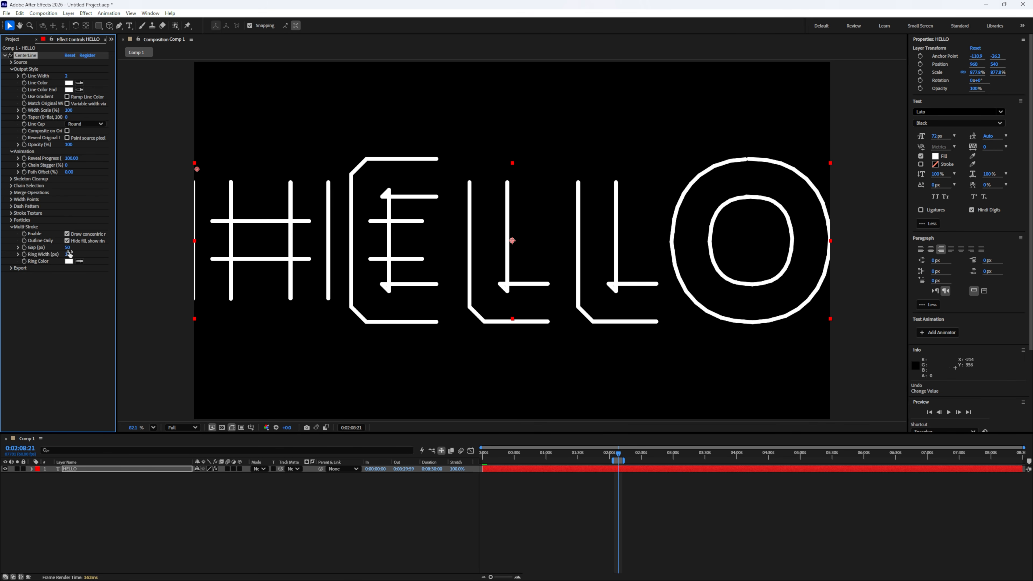
# - Toggle Outline Only and Multi-Stroke's Enable option to compare HELLO with and without its rings and fill
pyautogui.click(67, 240)
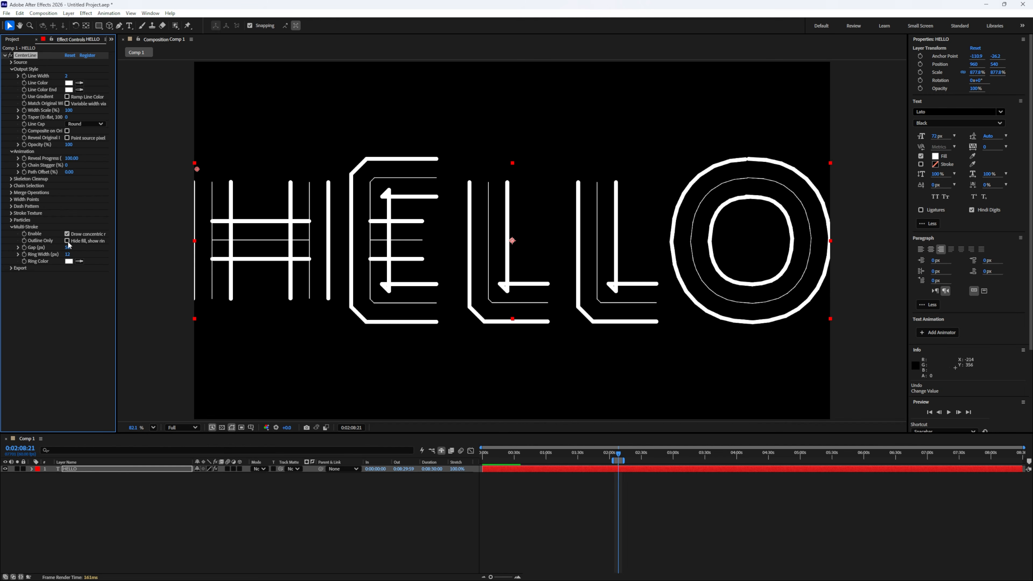
pyautogui.click(67, 240)
pyautogui.click(68, 235)
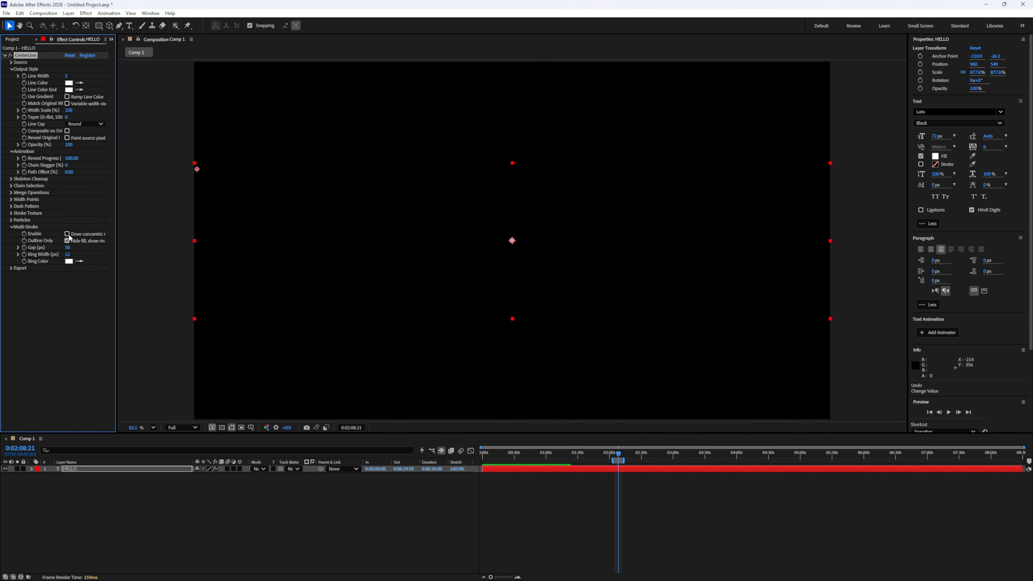
pyautogui.click(69, 235)
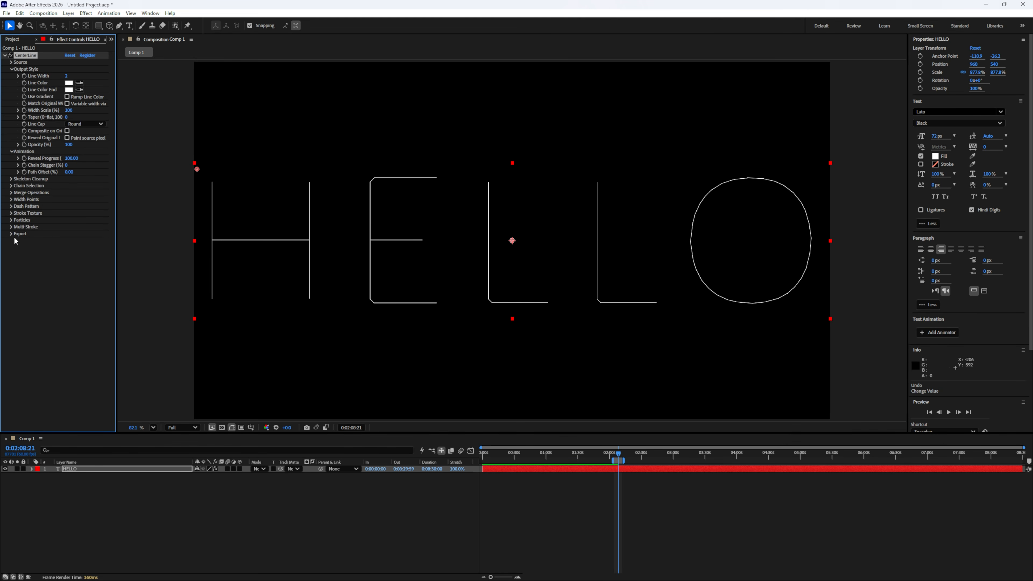
# - Export HELLO's centerline paths as an SVG file and dismiss the export message
pyautogui.click(16, 234)
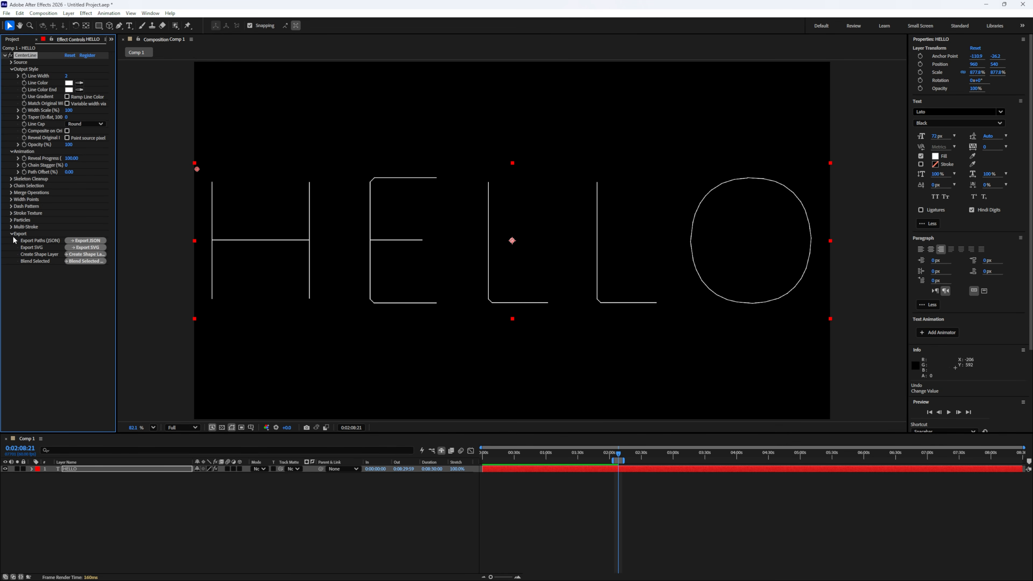
pyautogui.click(105, 240)
pyautogui.click(99, 248)
pyautogui.click(536, 299)
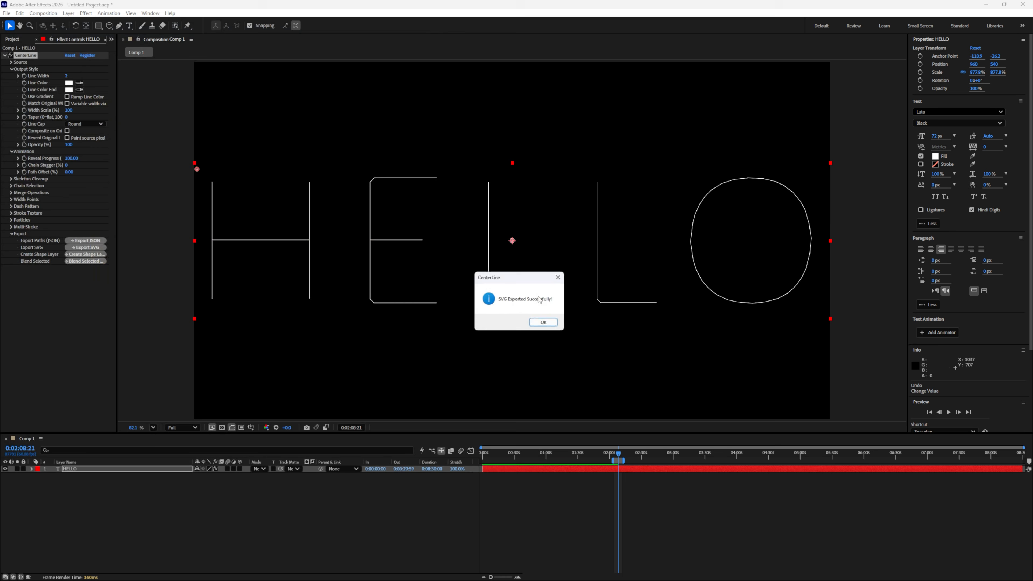
pyautogui.click(544, 322)
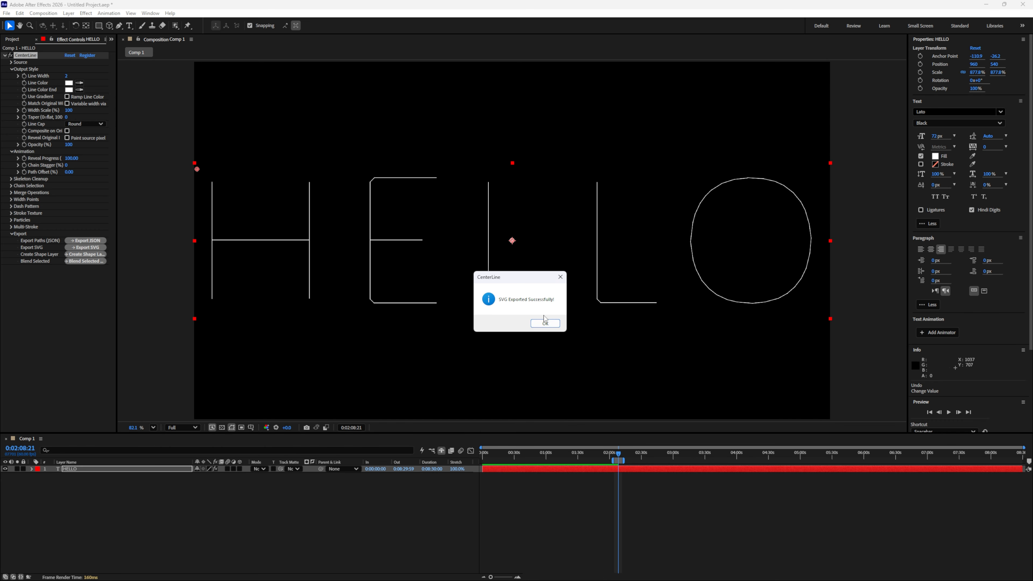
# - Create a shape layer from HELLO's centerlines with Path Smoothness 0% and letter-by-letter animation running left to right
pyautogui.click(544, 321)
pyautogui.click(82, 255)
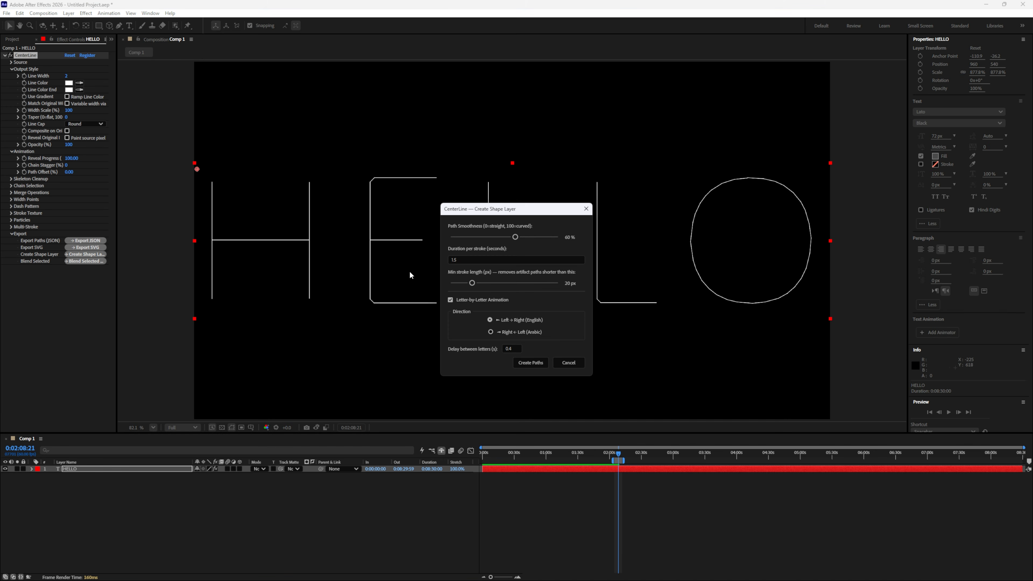
pyautogui.moveTo(486, 211); pyautogui.dragTo(266, 196)
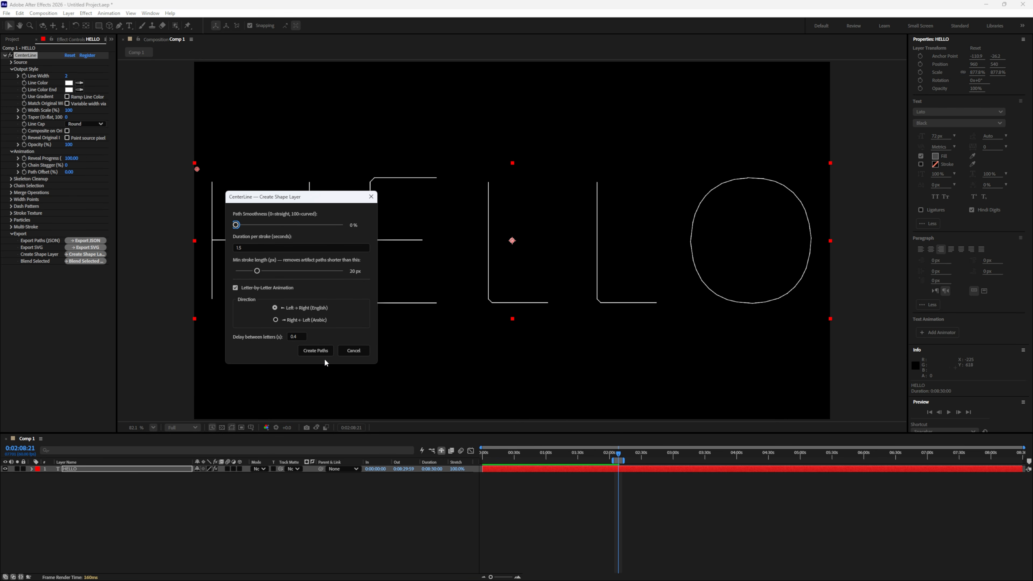
pyautogui.click(325, 351)
pyautogui.click(80, 470)
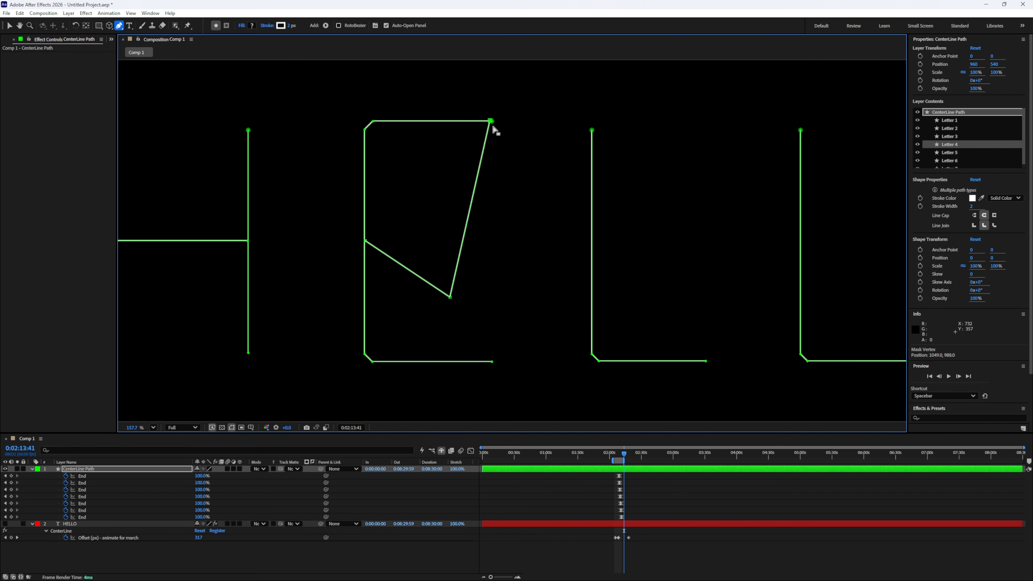
pyautogui.moveTo(492, 127); pyautogui.dragTo(498, 281)
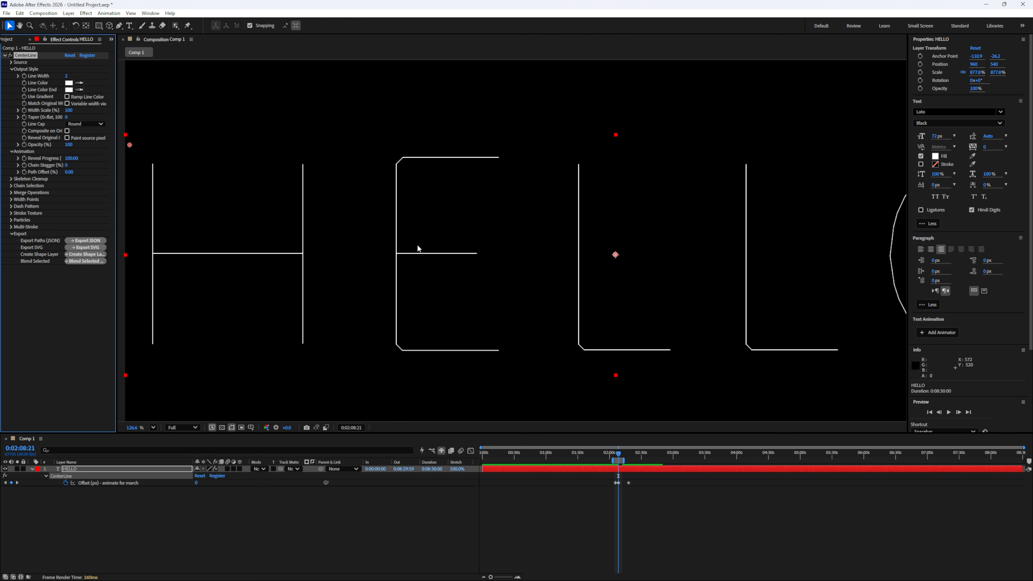
# - Try blending the letter E's outer stroke with its middle bar, then undo the blend
pyautogui.click(427, 159)
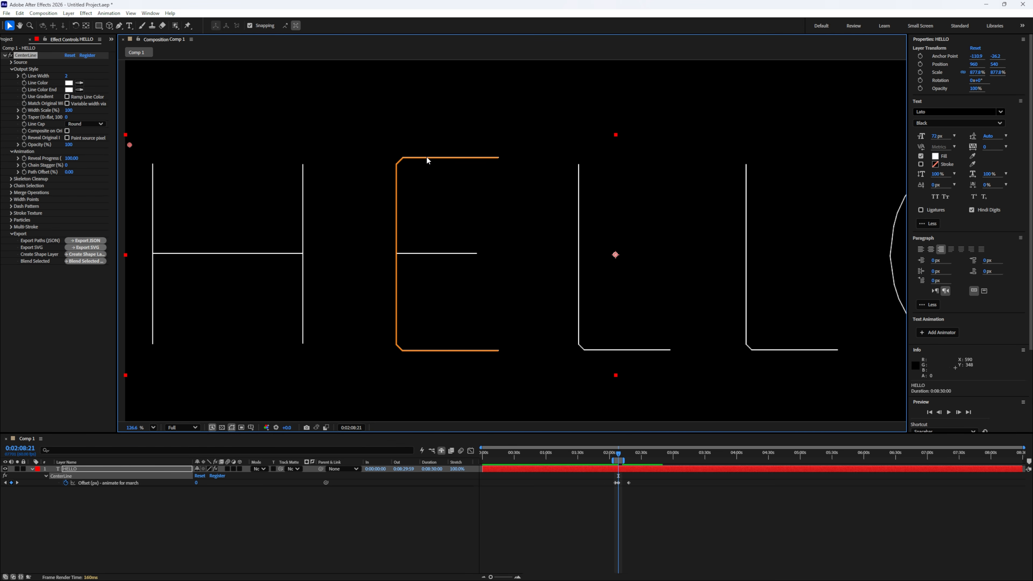
pyautogui.keyDown('shift'); pyautogui.click(426, 256); pyautogui.keyUp('shift')
pyautogui.click(74, 262)
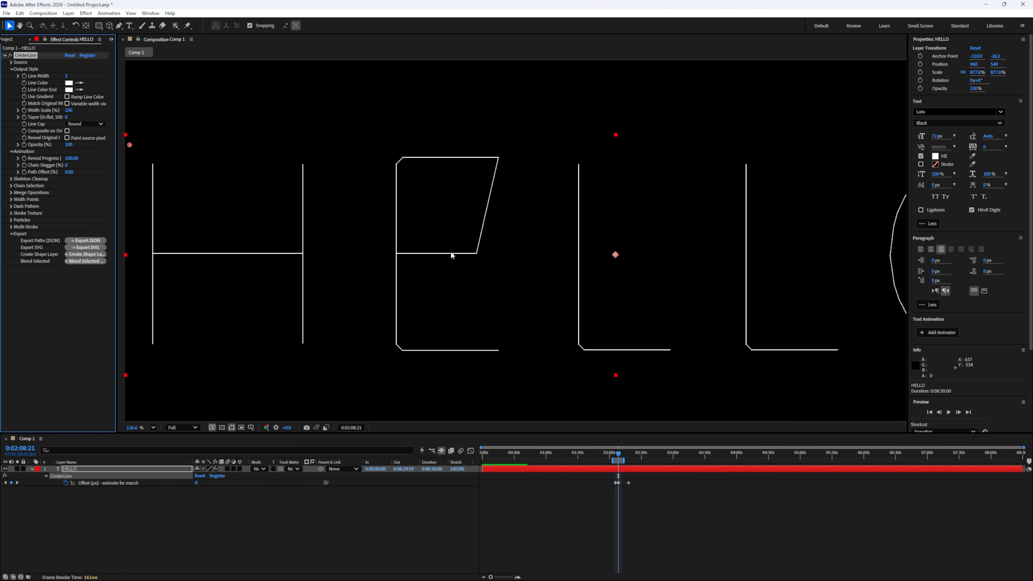
pyautogui.click(424, 255)
pyautogui.hotkey('ctrl', 'z')
# - Select the letter H's two vertical strokes and crossbar in the composition and blend the selected strokes
pyautogui.click(153, 236)
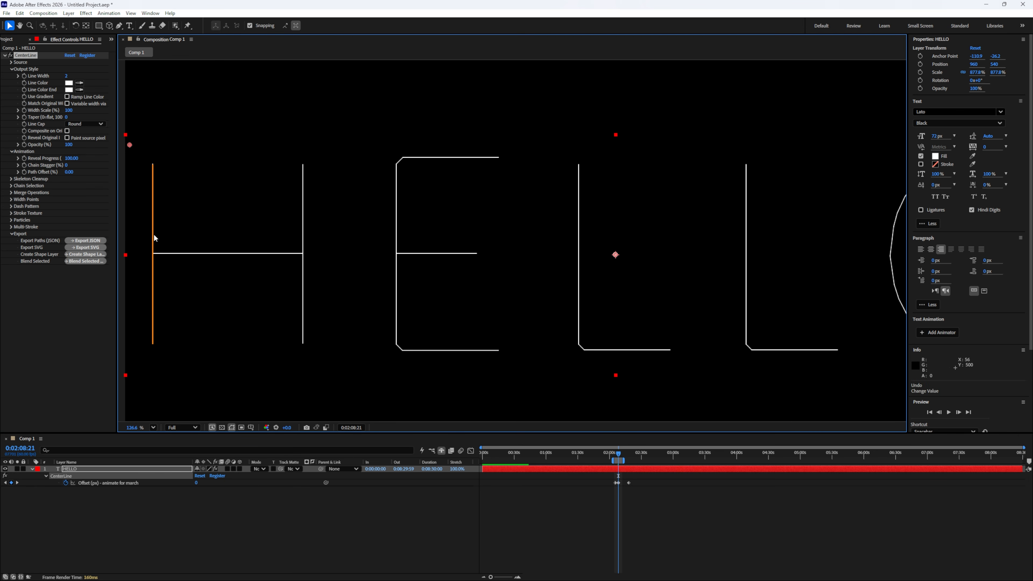
pyautogui.keyDown('shift'); pyautogui.click(206, 255); pyautogui.keyUp('shift')
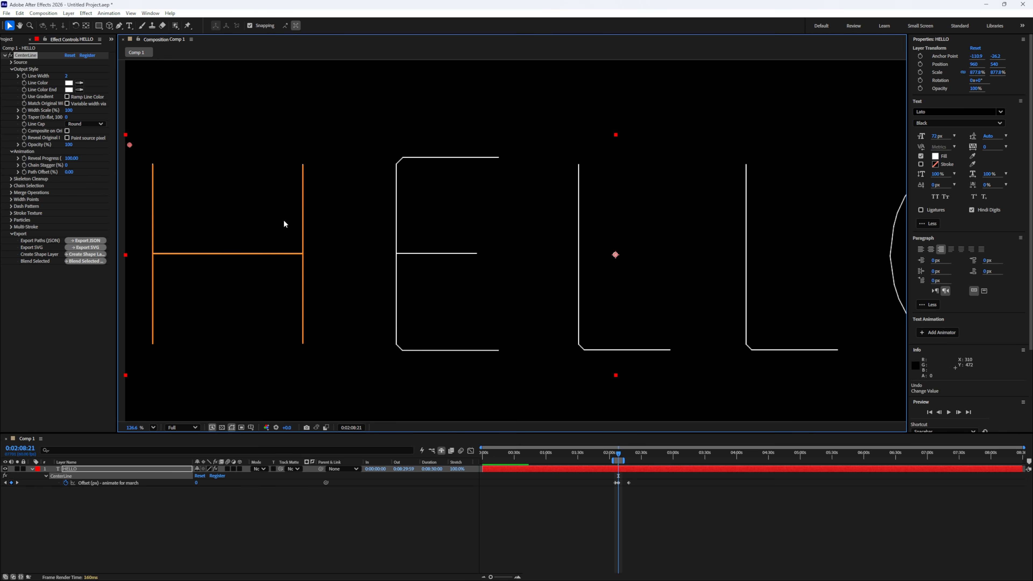
pyautogui.click(85, 261)
pyautogui.click(283, 254)
pyautogui.click(362, 259)
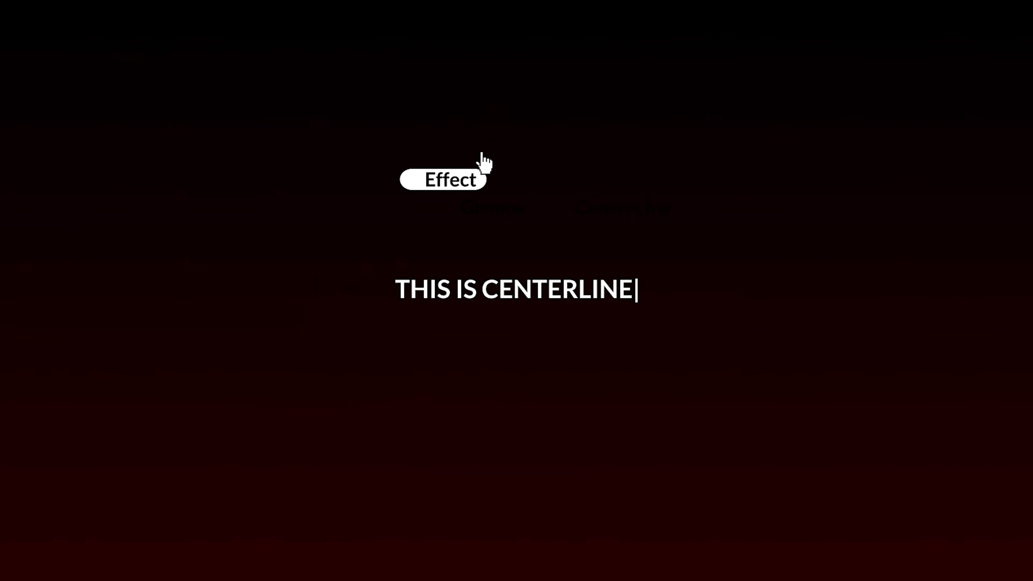